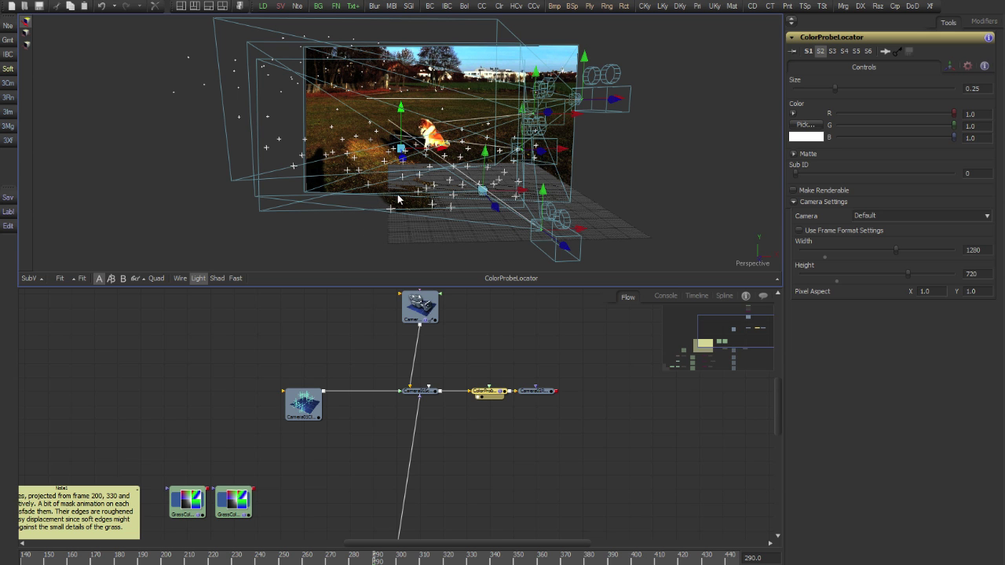
Step: Orbit and zoom the Perspective viewer to inspect the 3D projections on the grass and dog
left_click_drag(377, 191, 400, 247)
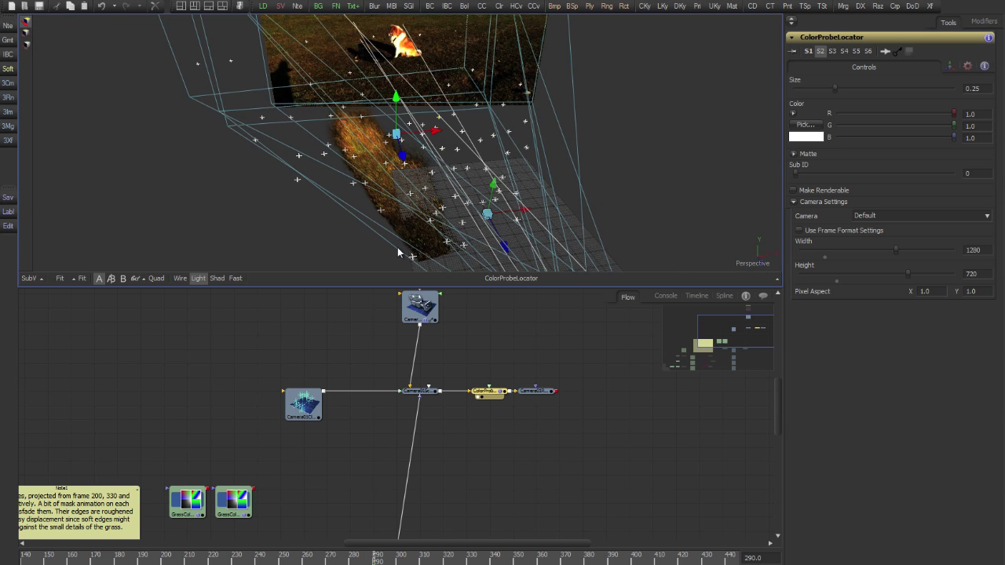
left_click_drag(419, 155, 431, 183)
scroll(432, 183, "up", 2)
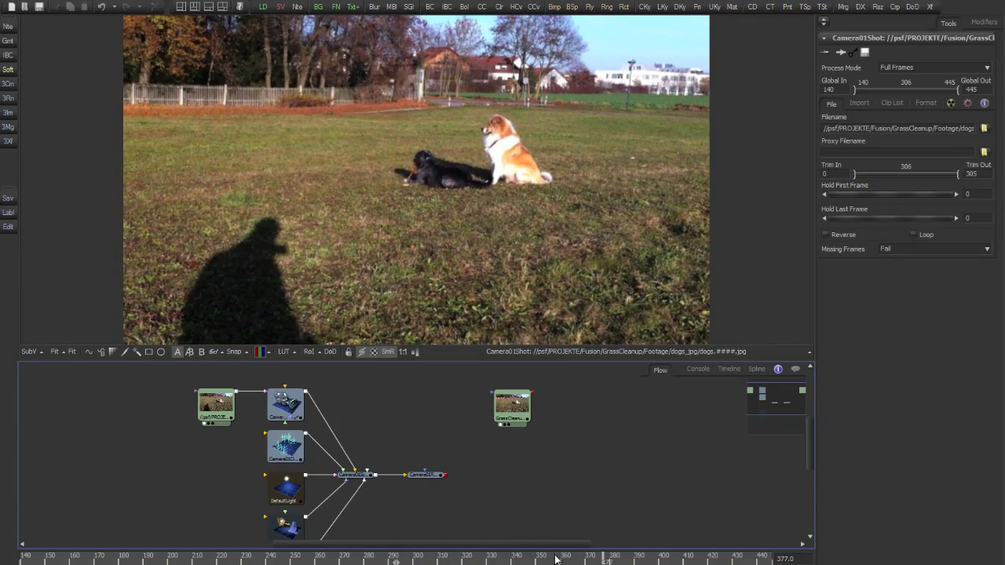
Step: Scrub the timeline back to earlier frames, then forward through the original Camera01Shot footage
left_click_drag(555, 559, 219, 533)
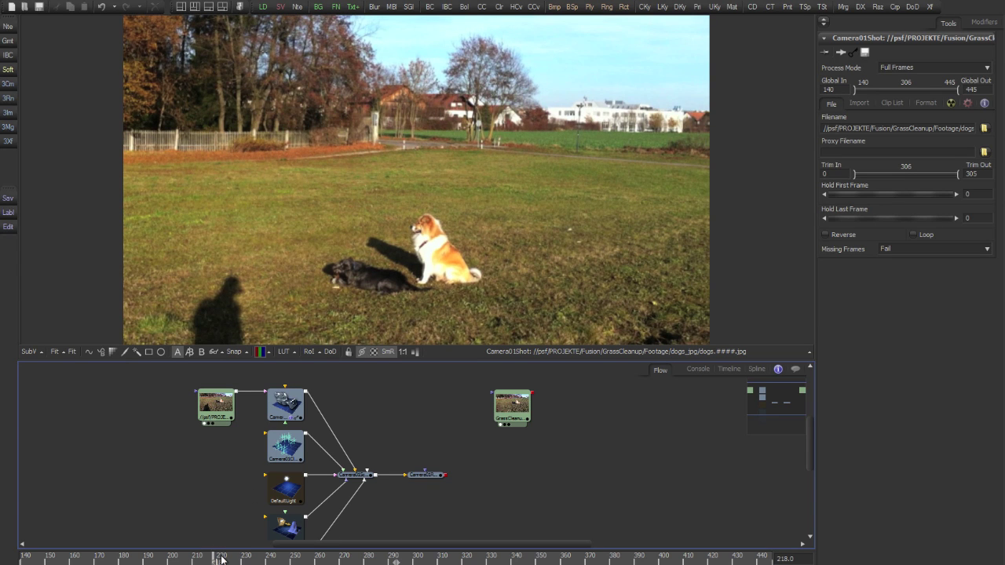
left_click_drag(218, 557, 410, 559)
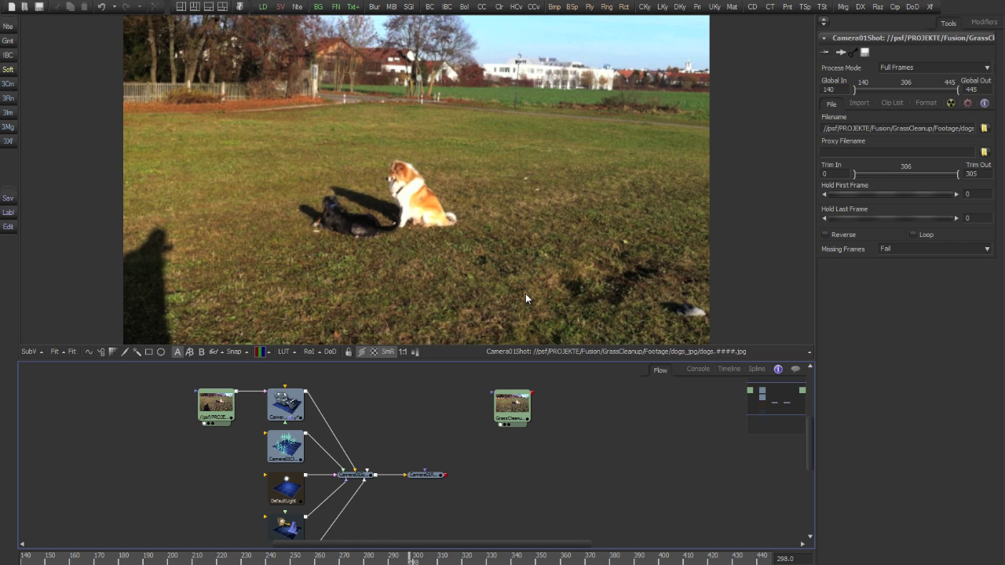
Step: Load the GrassCleanup render into the viewer and flip between it and the original shot
left_click(512, 404)
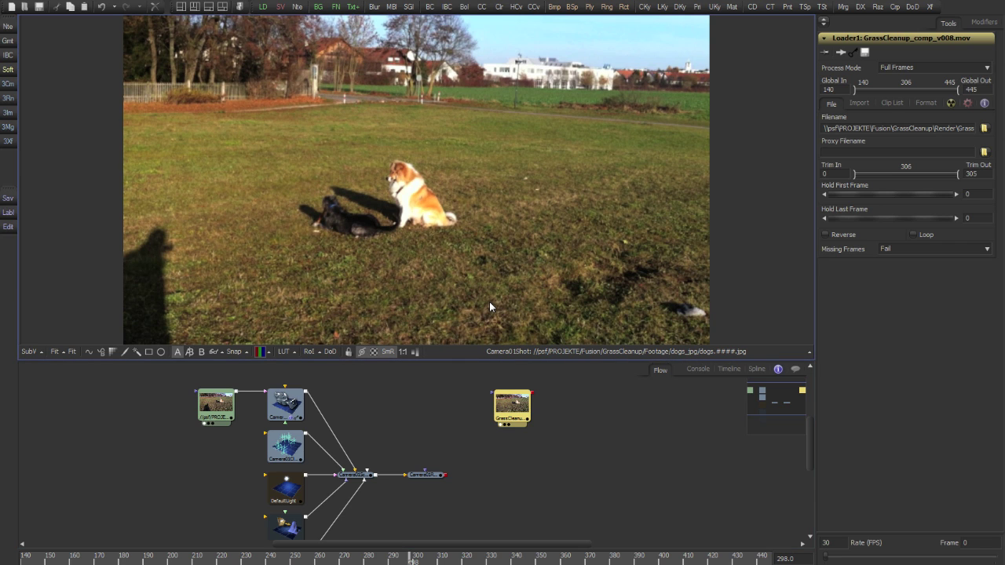
key("1")
key("comma")
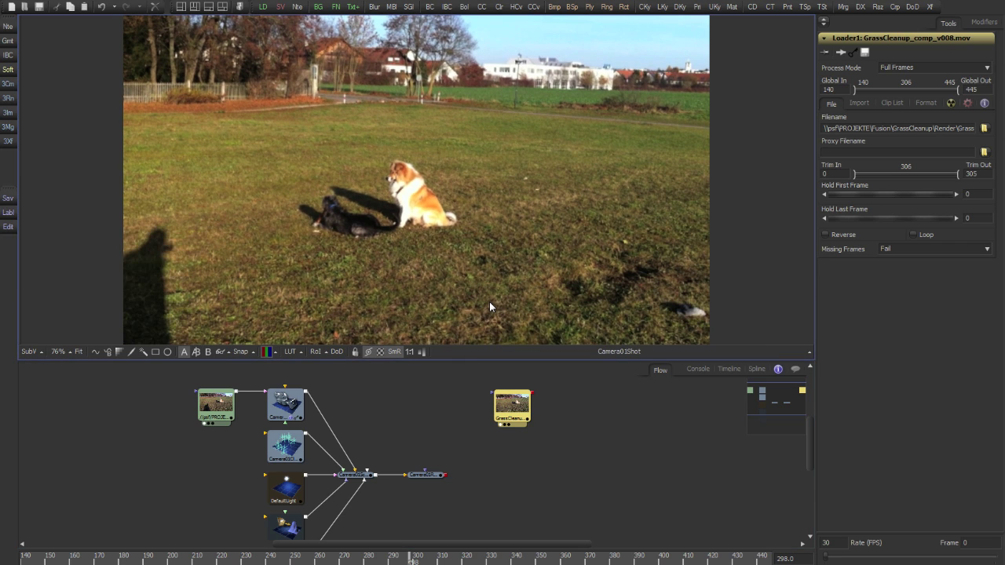
key("period")
key("comma")
left_click_drag(404, 549, 131, 549)
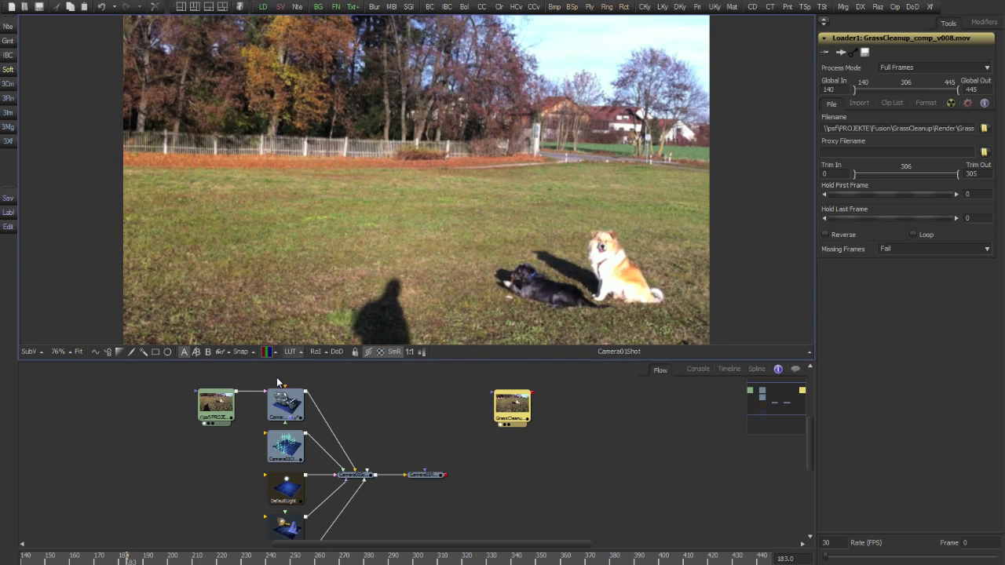
Step: Compare the shadow-free render against the original again, then play the cleaned version
key("period")
key("comma")
key("period")
key("comma")
key("period")
key("comma")
key("period")
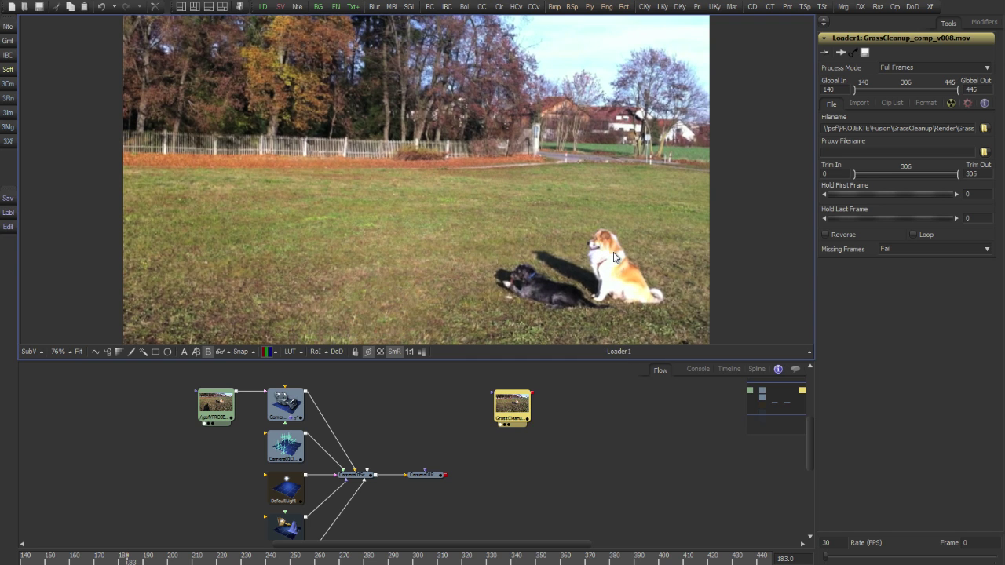
key("space")
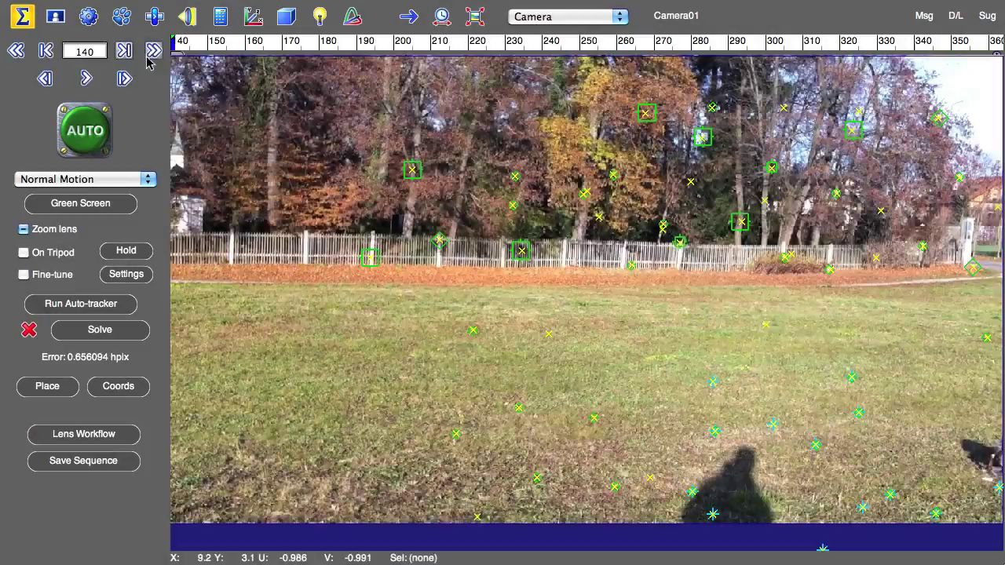
Step: Play back the solved grass-shot camera track with its tracker points in SynthEyes
left_click(87, 79)
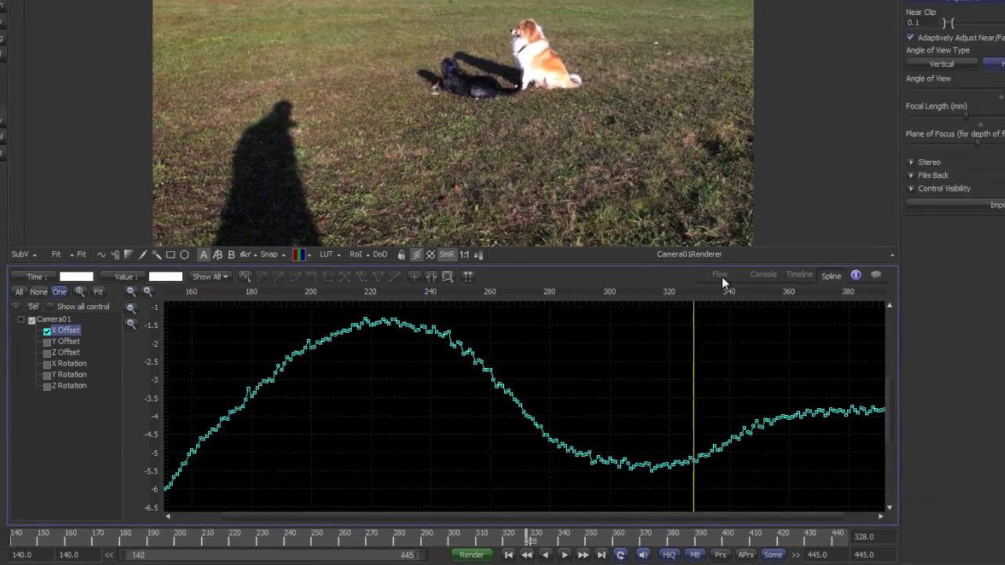
Step: Return to the Flow, view Camera01Scene, scrub back, and view the Camera01Renderer output
left_click(804, 218)
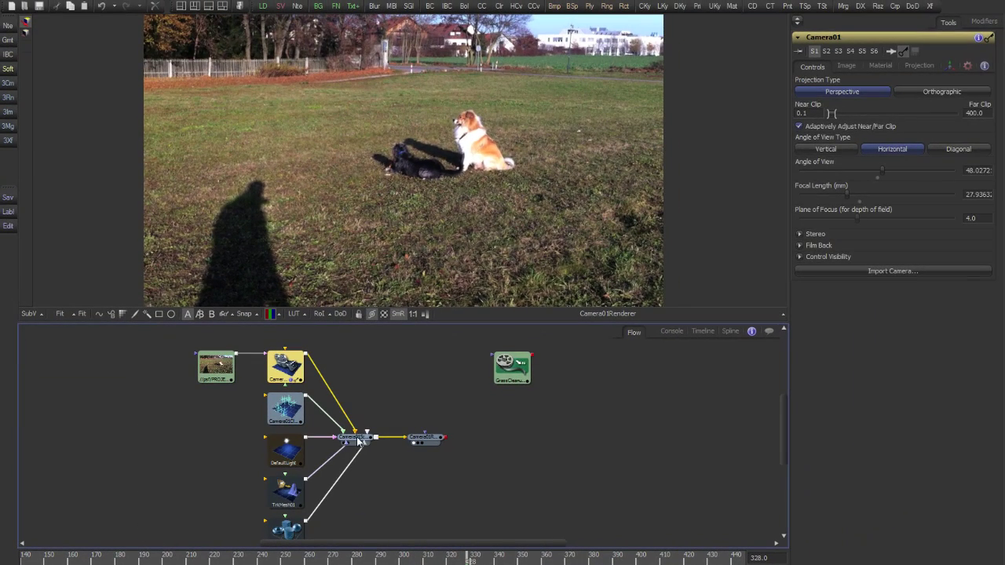
left_click_drag(354, 436, 440, 230)
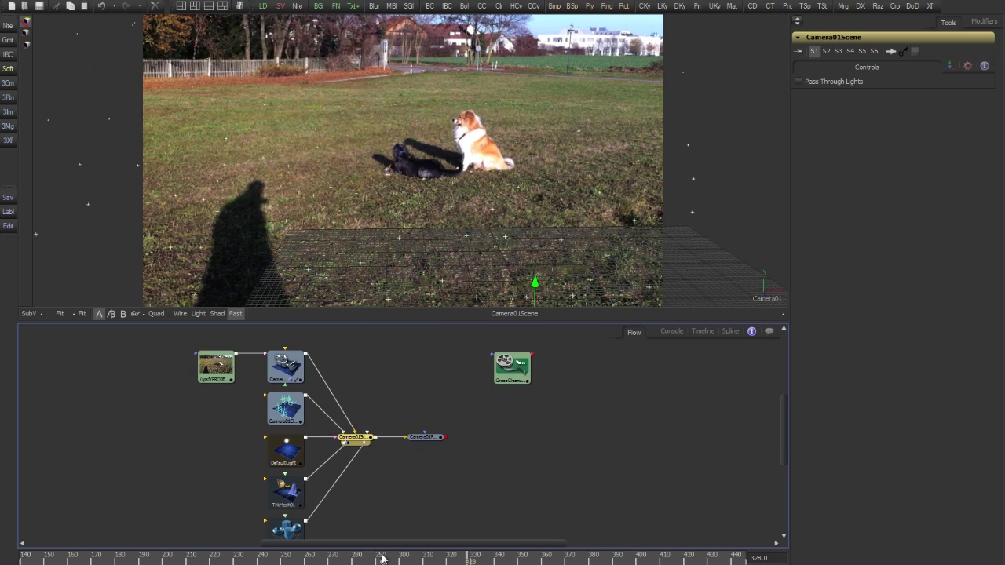
left_click_drag(385, 557, 413, 560)
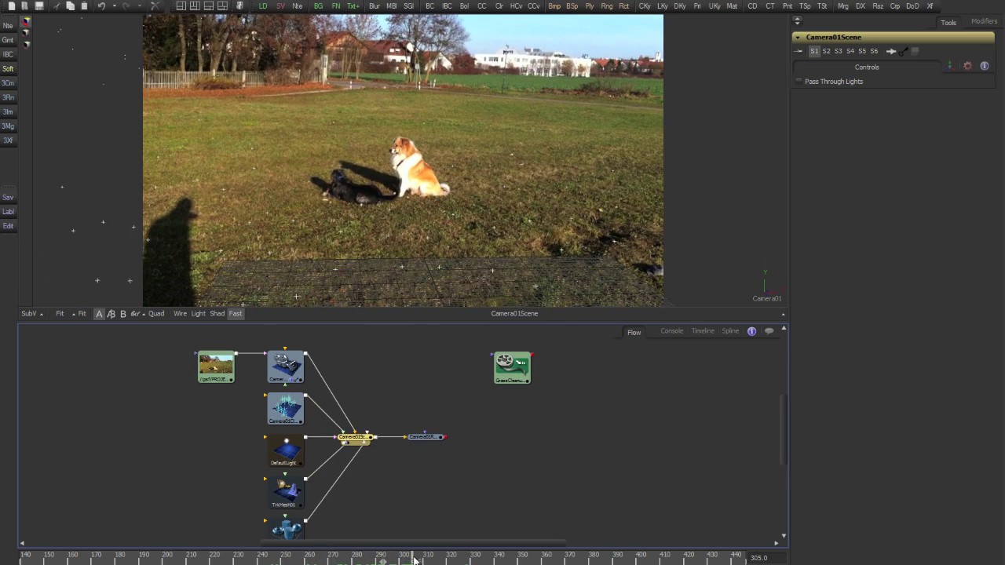
left_click_drag(428, 438, 464, 249)
Step: Turn on Make Renderable for the Camera01Cloud3D point cloud
left_click(437, 444)
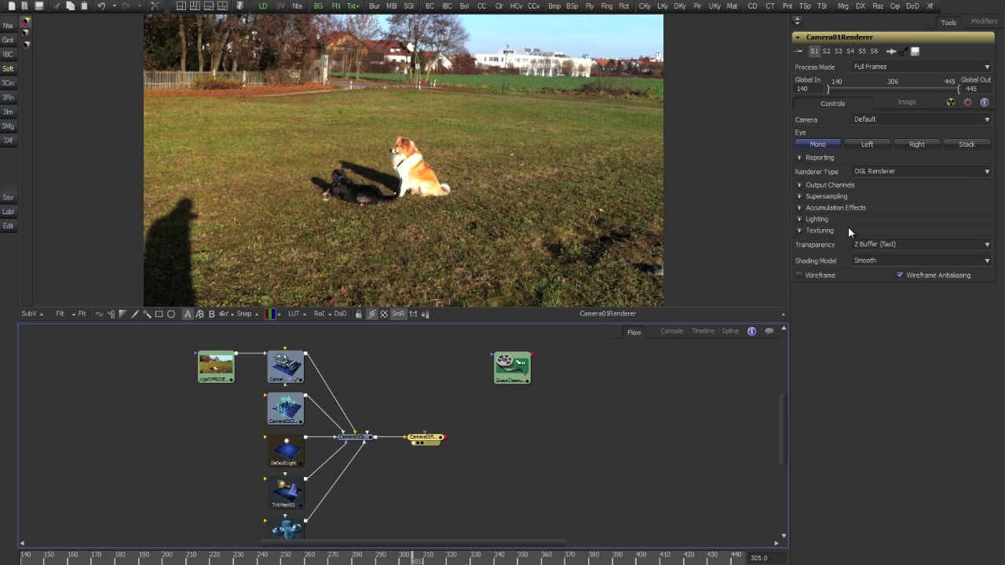
left_click(285, 409)
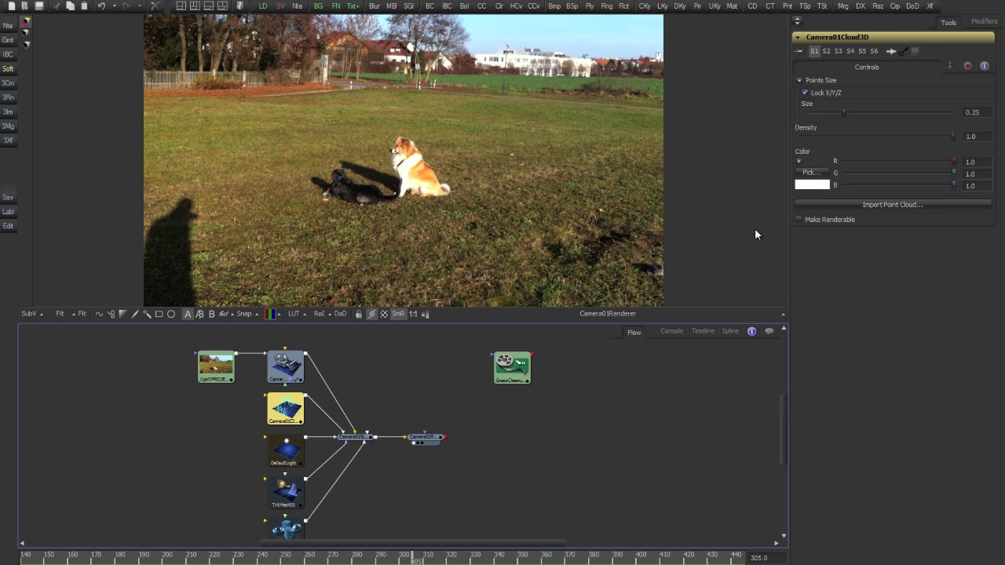
left_click(809, 220)
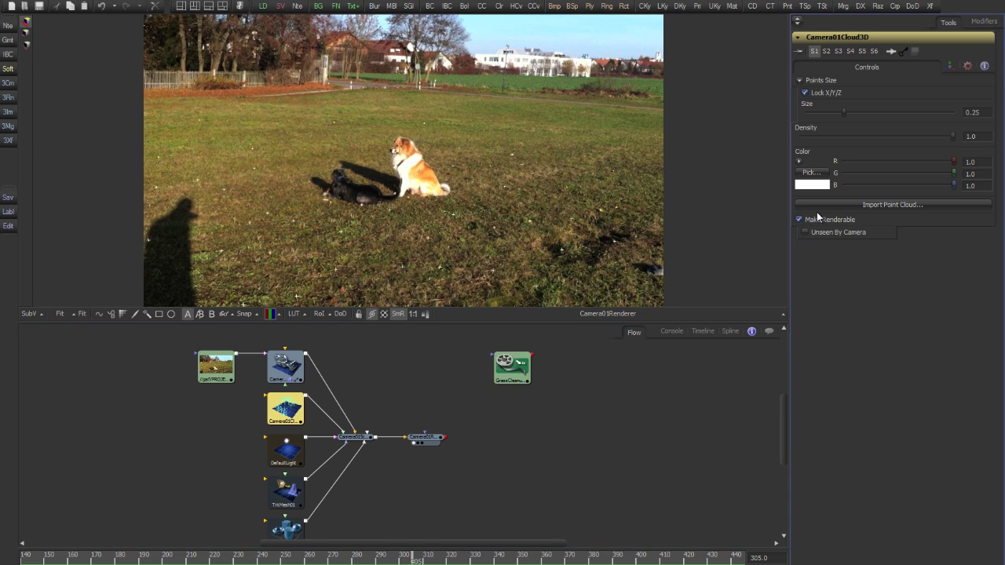
Step: Set Camera01Renderer's image output depth to 32bit float
left_click(440, 438)
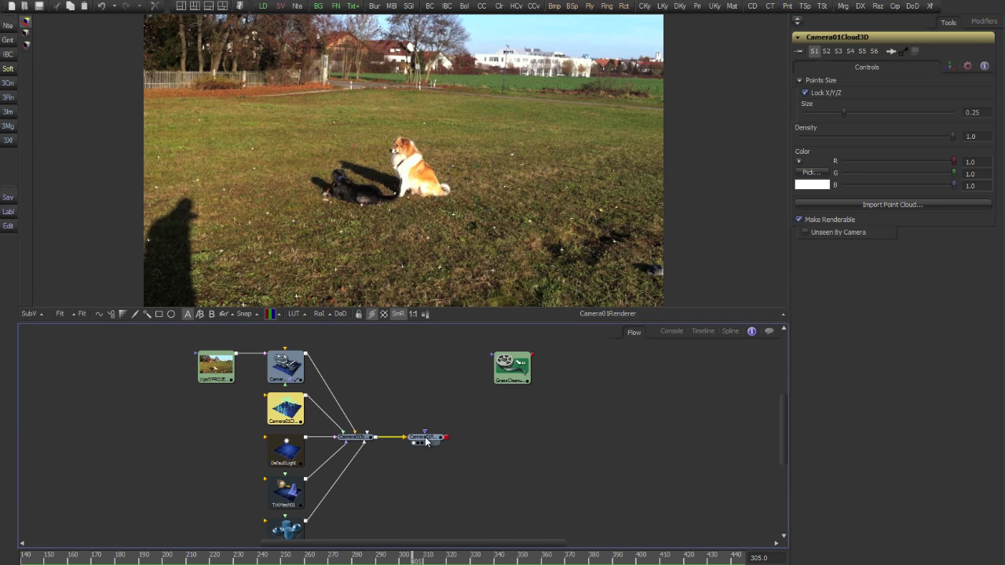
left_click(906, 103)
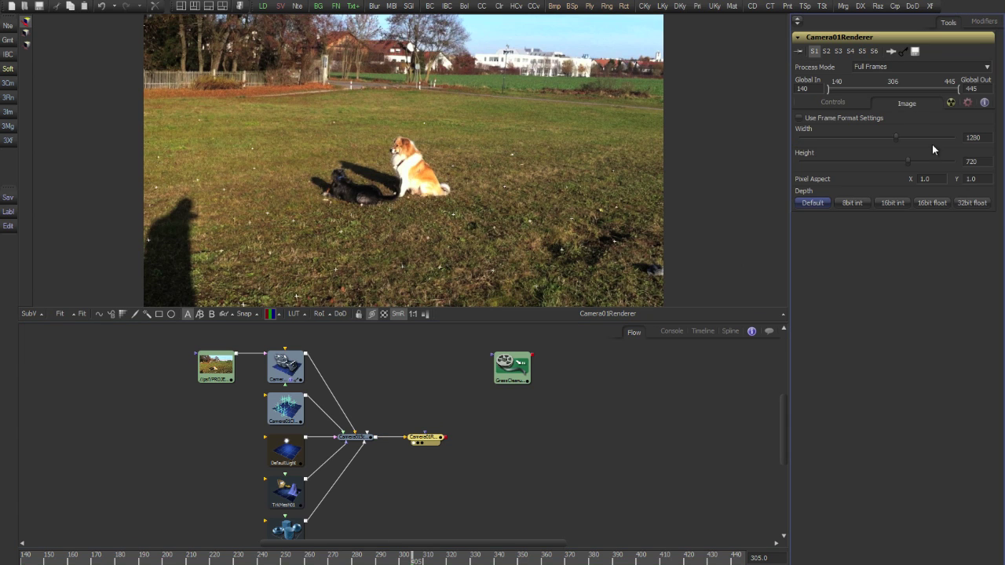
left_click(971, 202)
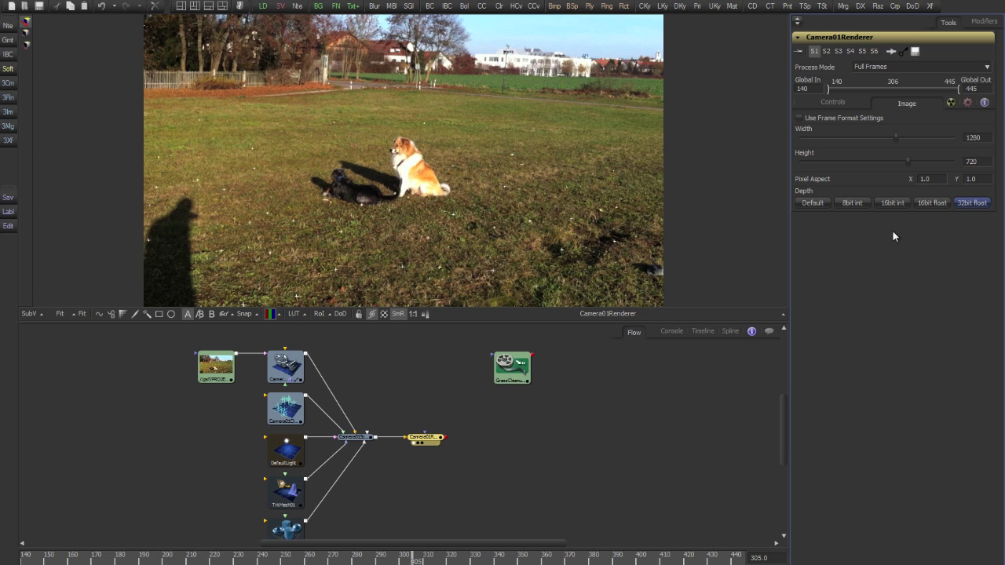
Step: Boost the point cloud's green and red colour values to 5.0
left_click(285, 409)
left_click(970, 174)
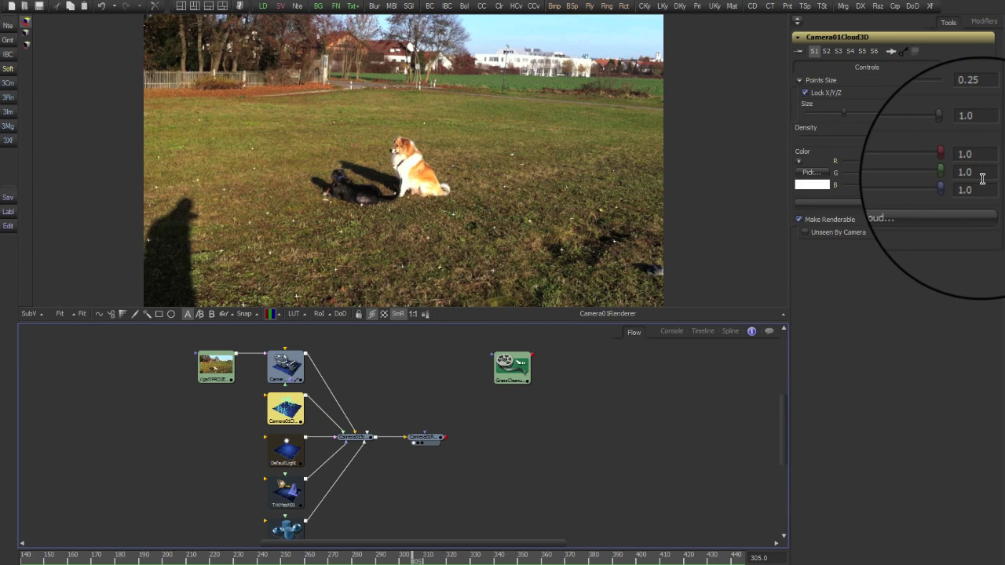
type("5")
key("Tab")
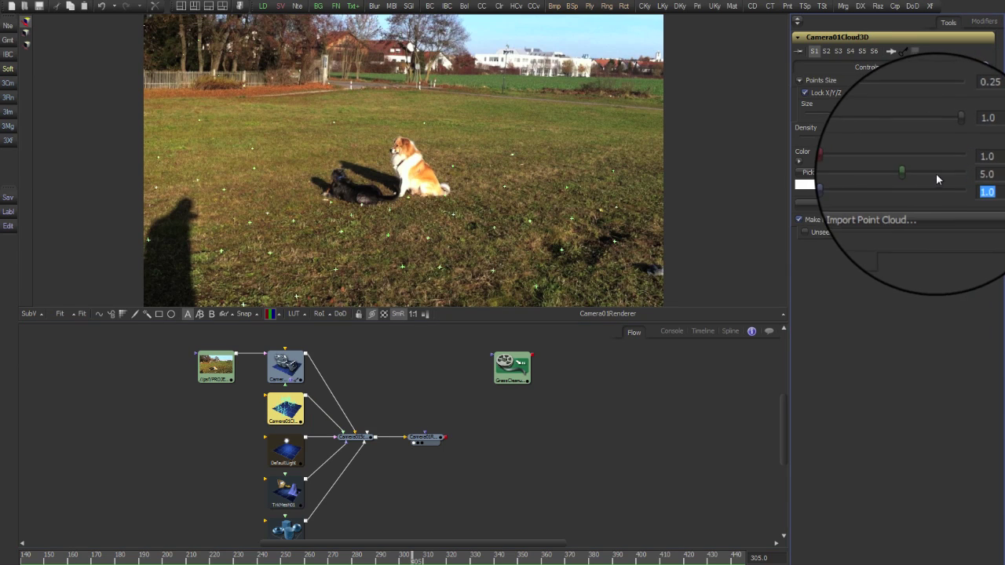
left_click(971, 158)
type("5")
key("Tab")
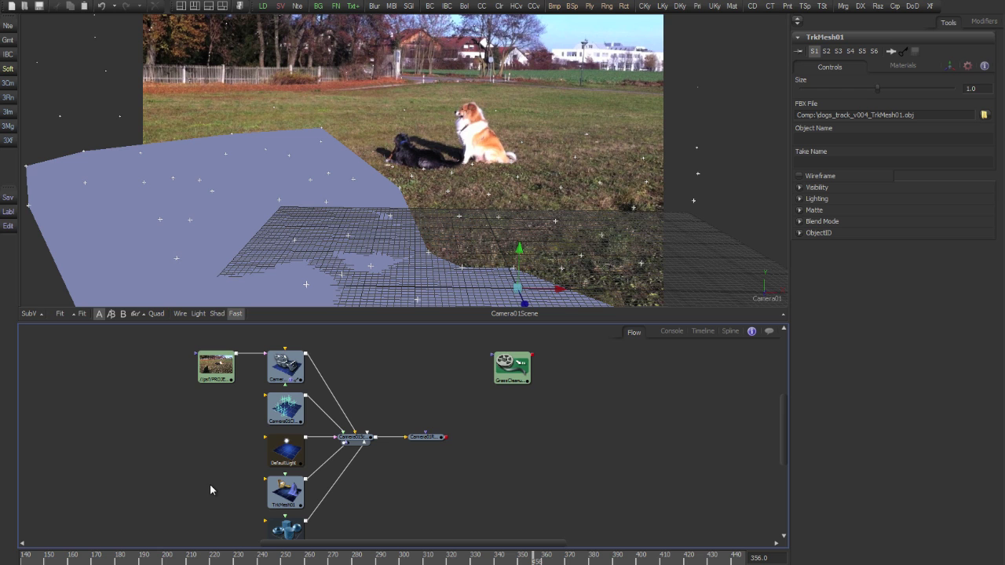
Step: Add a Catcher node via the 'catc' search and wire Catcher1 into TrkMesh01's material input
key("shift+space")
type("catc")
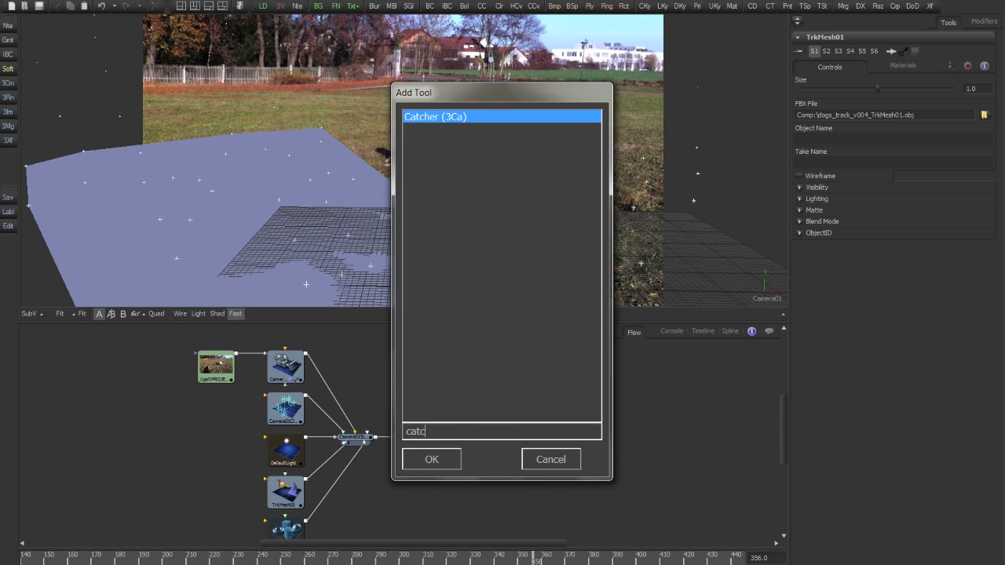
key("Return")
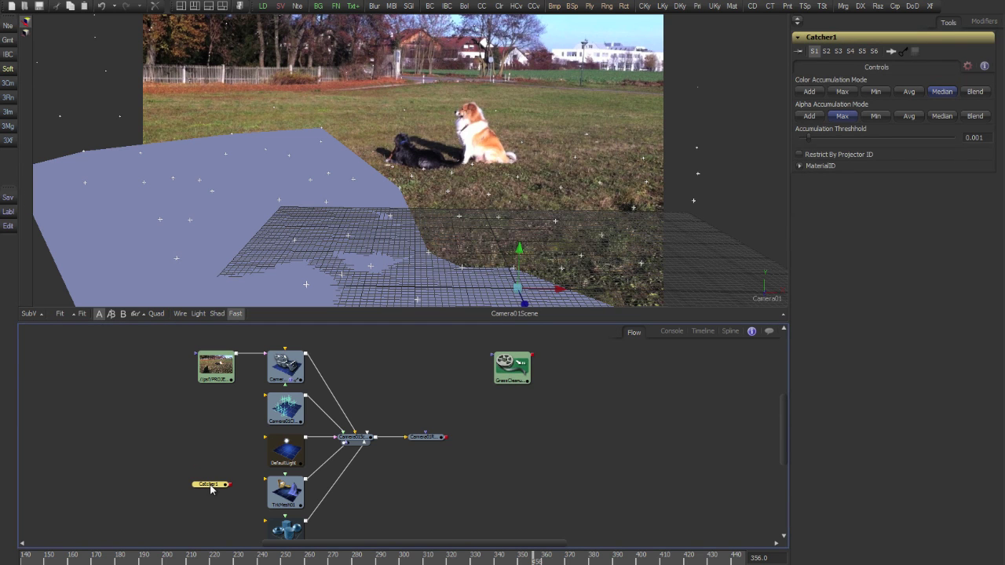
left_click_drag(230, 485, 284, 491)
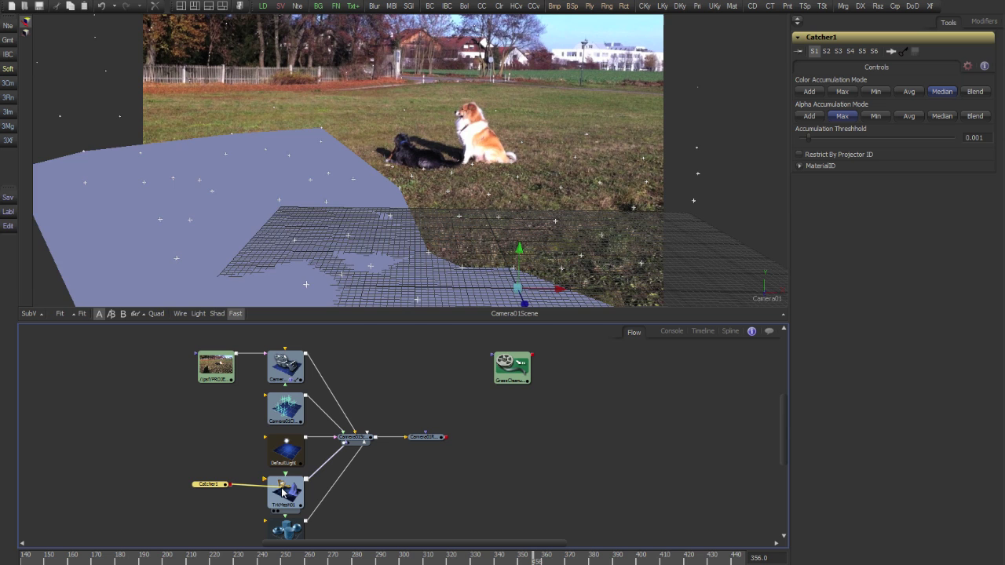
left_click_drag(219, 490, 234, 483)
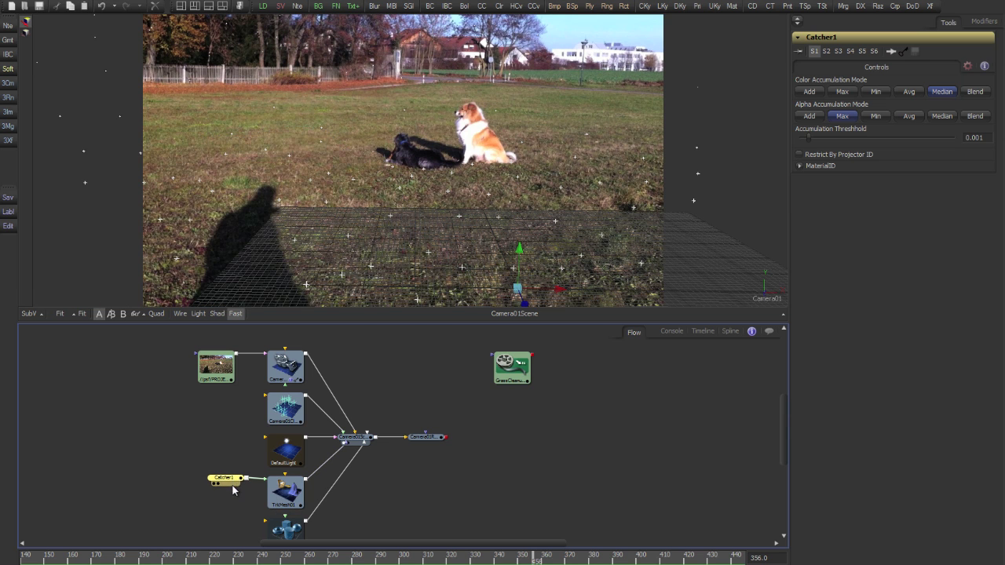
left_click(485, 559)
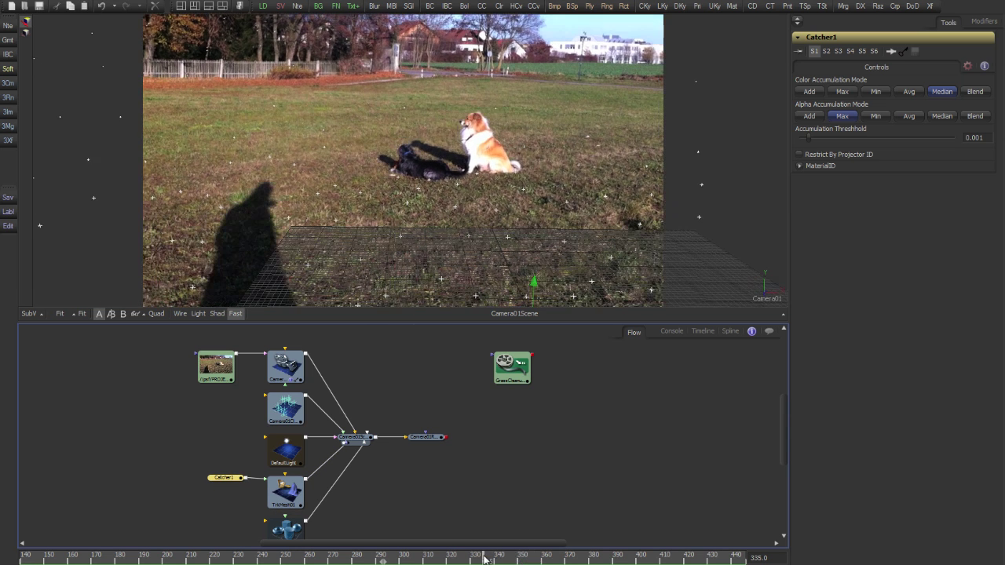
left_click_drag(484, 559, 778, 558)
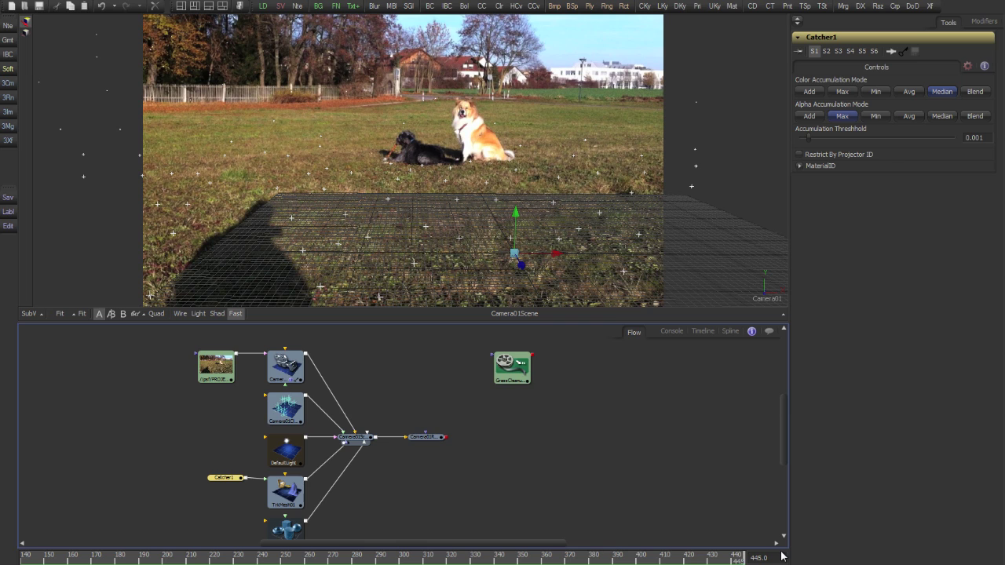
Step: Copy Camera01 and paste it as a new Camera01_1 node
left_click(449, 385)
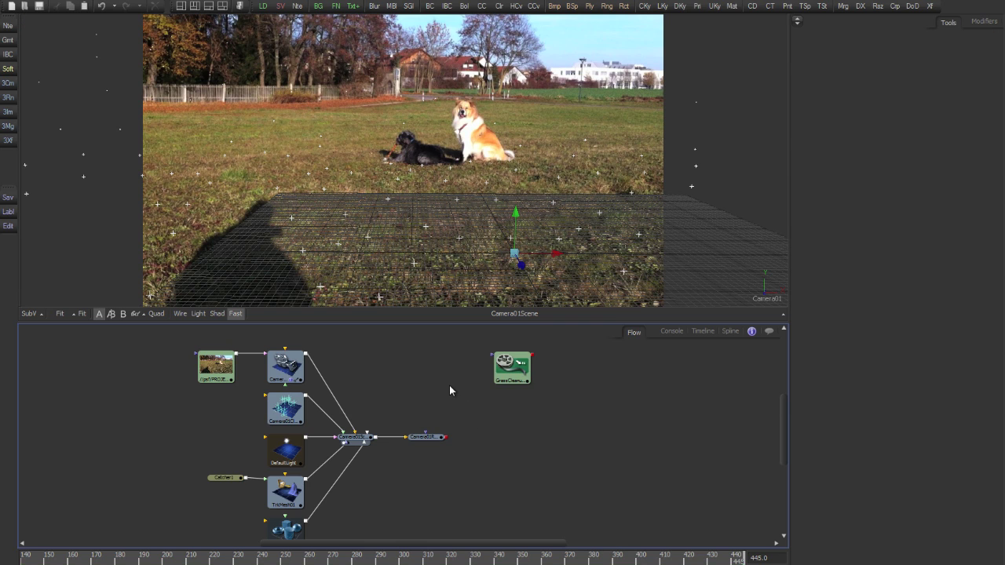
left_click(284, 369)
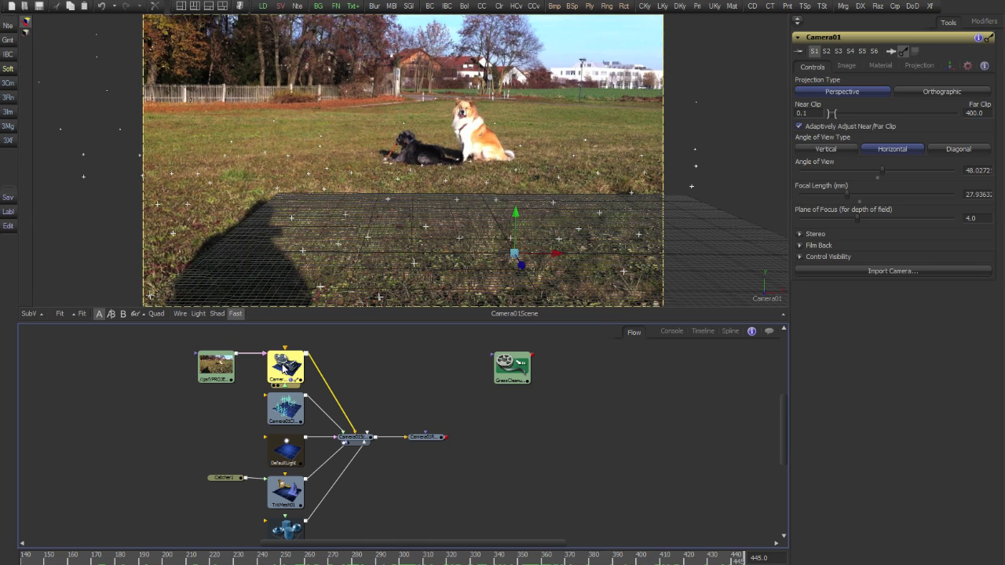
left_click(378, 361)
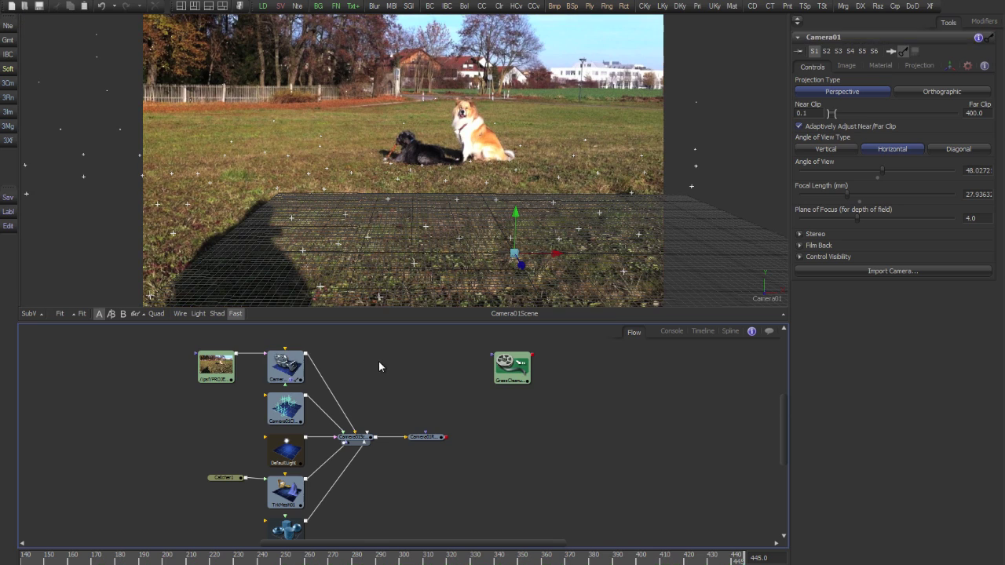
key("ctrl+v")
left_click_drag(385, 375, 398, 369)
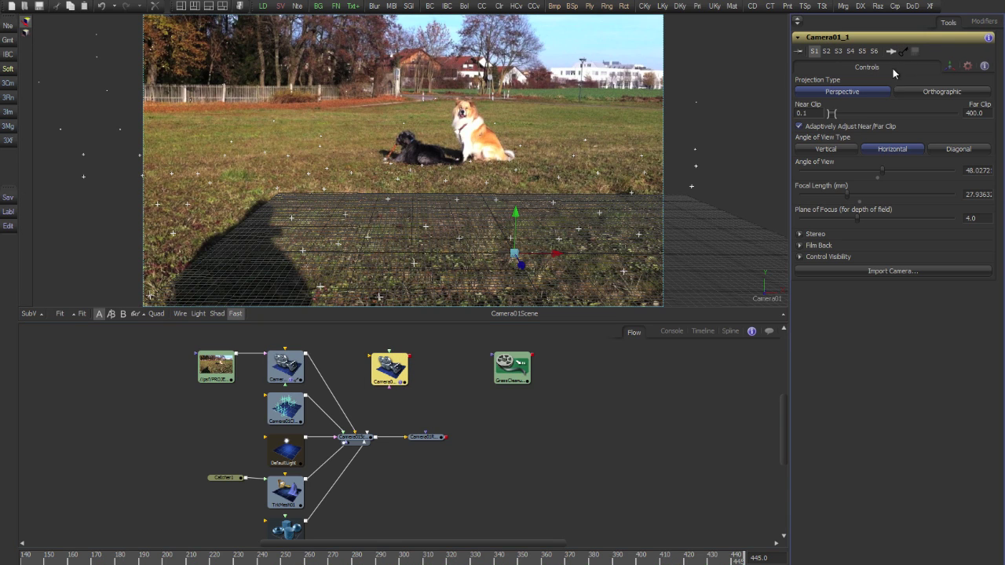
Step: Remove all animation from Camera01_1's Translation and Rotation
left_click(949, 67)
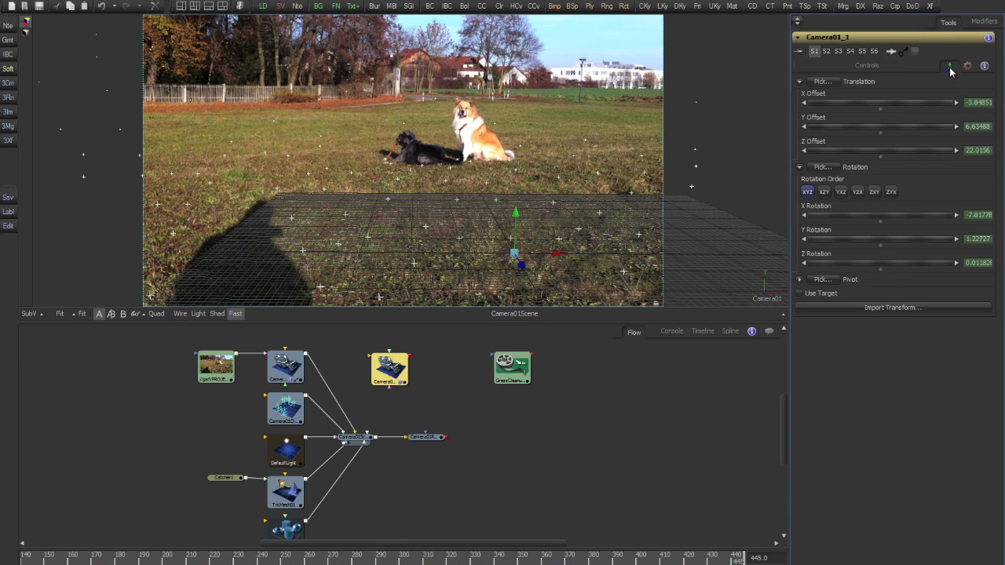
right_click(835, 97)
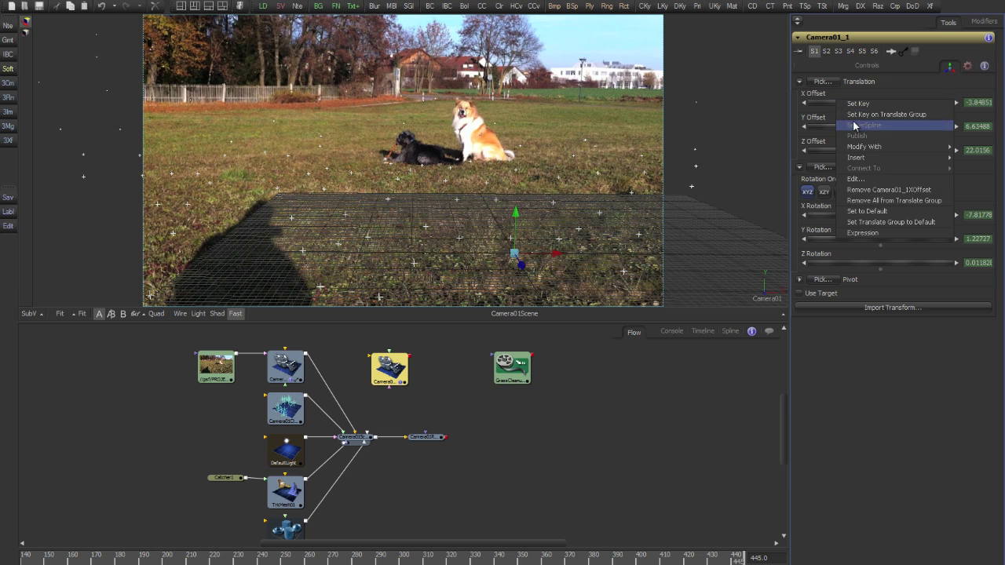
left_click(857, 201)
right_click(853, 206)
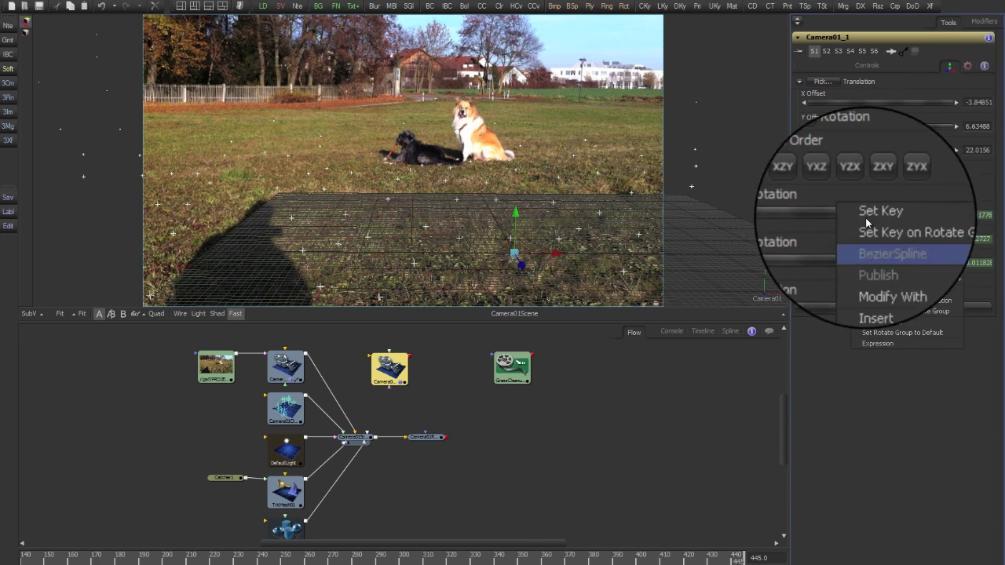
left_click(885, 312)
Step: Feed the footage into Camera01_1 and enable Camera Projection on its Projection tab
left_click_drag(239, 353, 385, 374)
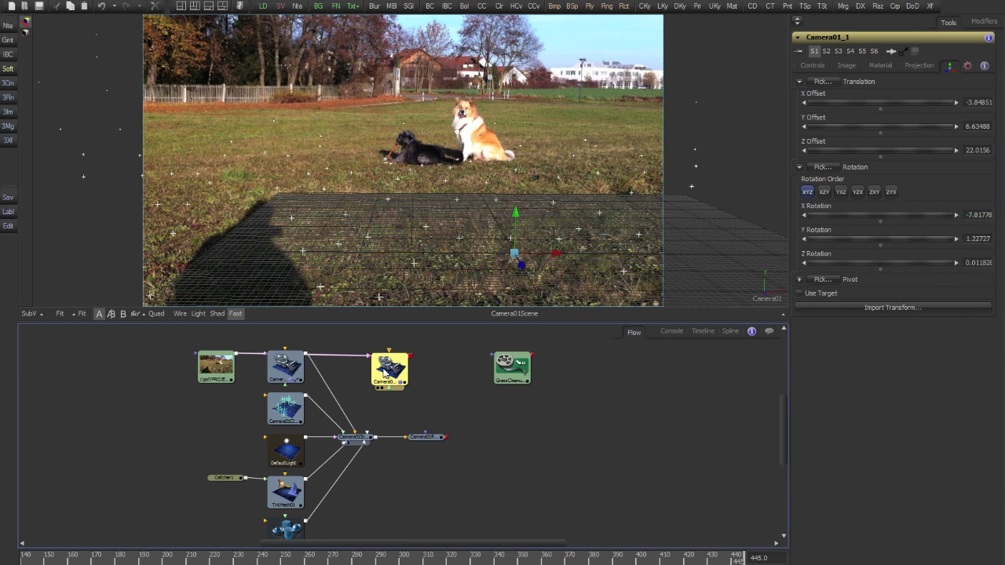
left_click(846, 65)
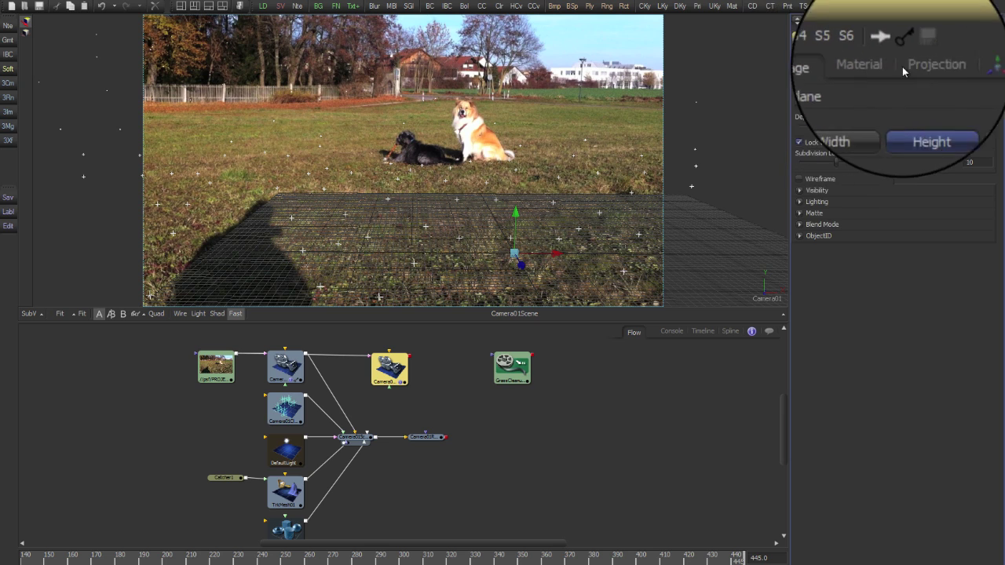
left_click(895, 66)
left_click(844, 82)
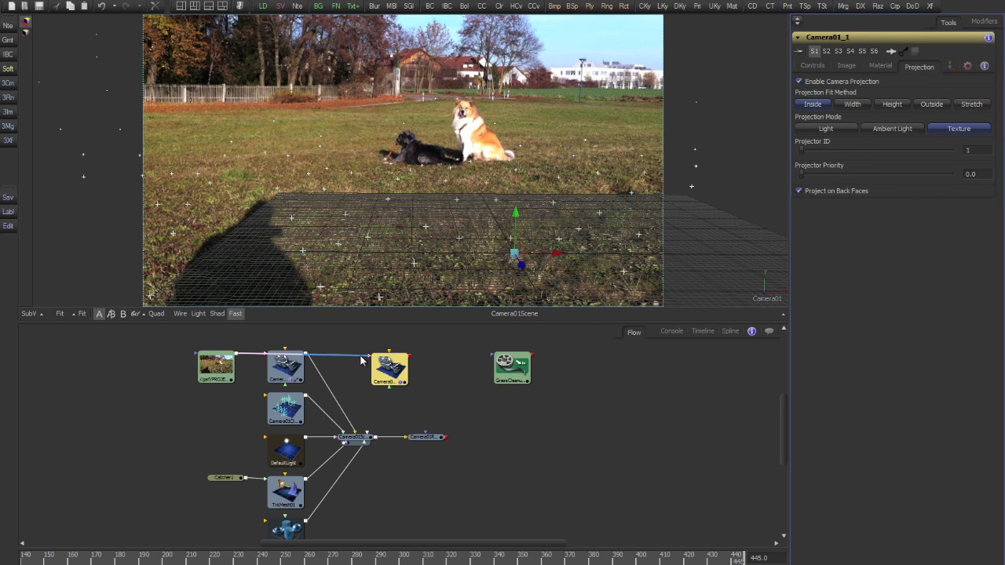
Step: Disconnect the footage from Camera01_1 and add a new Loader
left_click_drag(361, 360, 373, 351)
left_click(503, 444)
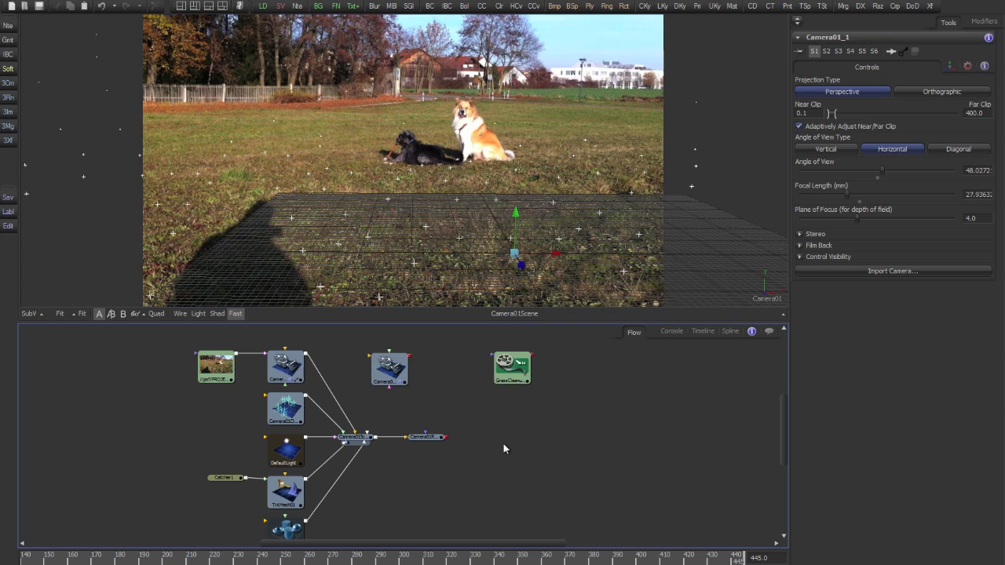
left_click(262, 5)
Step: Load retouch_frame445 into Loader2, view it, and arrange it at far left beside Camera01_1
double_click(367, 226)
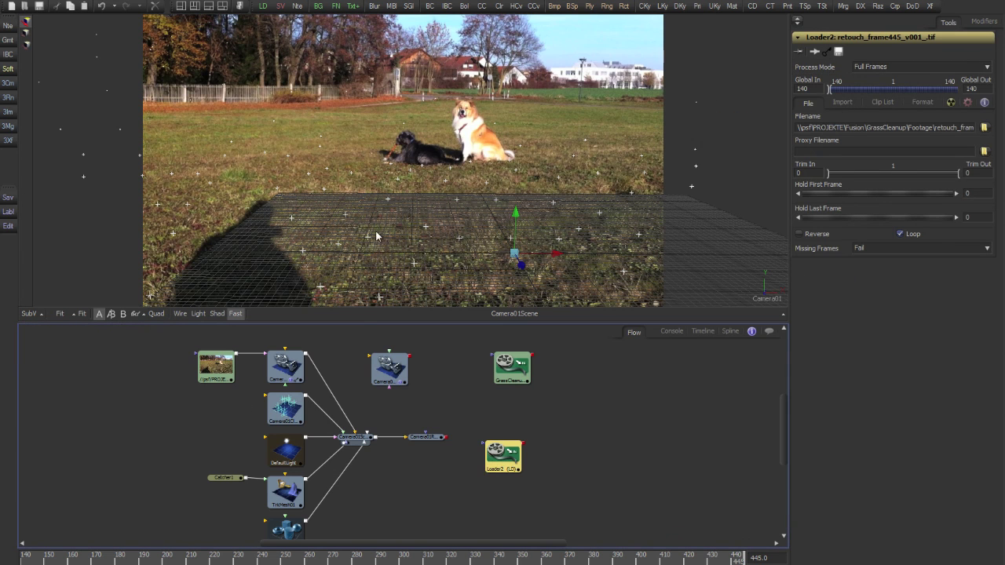
left_click_drag(504, 459, 456, 375)
key("1")
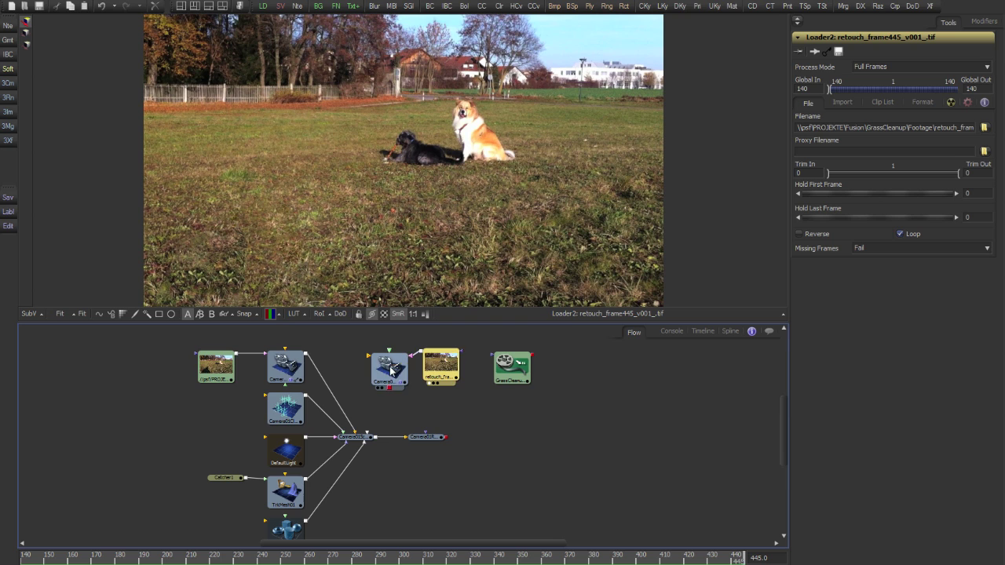
left_click_drag(439, 369, 85, 453)
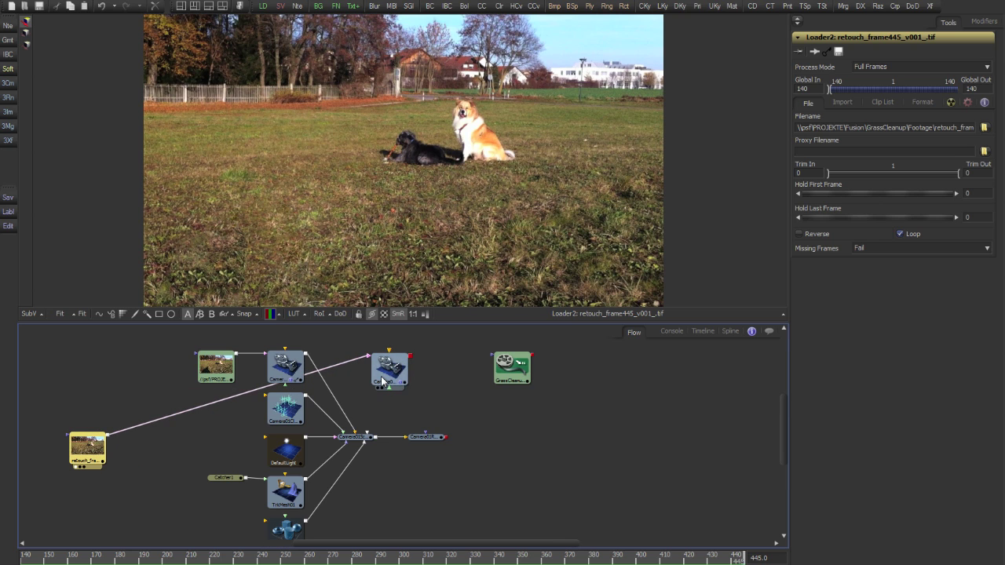
left_click_drag(382, 382, 384, 167)
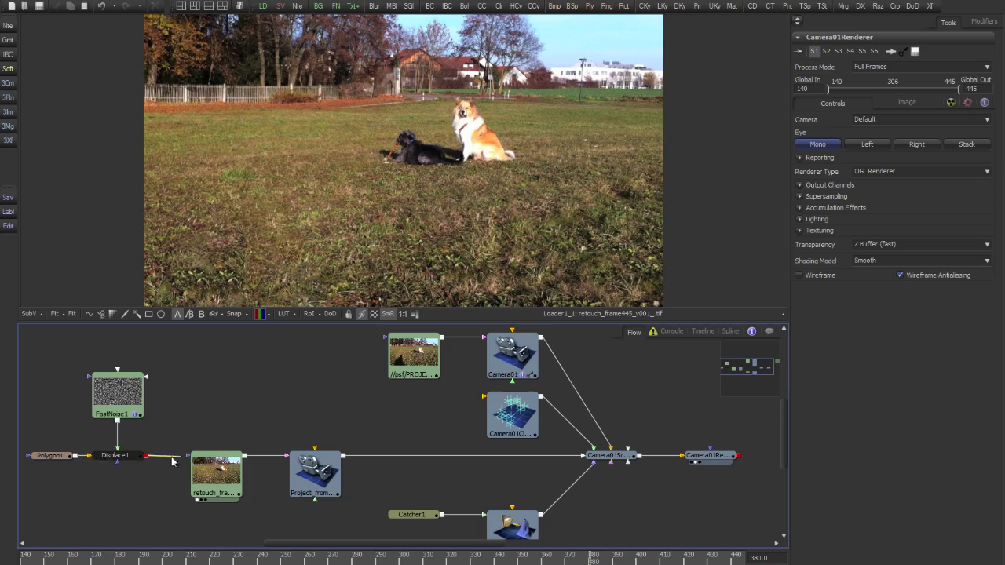
Step: Connect Displace1 to the retouch Loader's mask input and view FastNoise1 and Displace1 outputs
left_click_drag(194, 464, 200, 469)
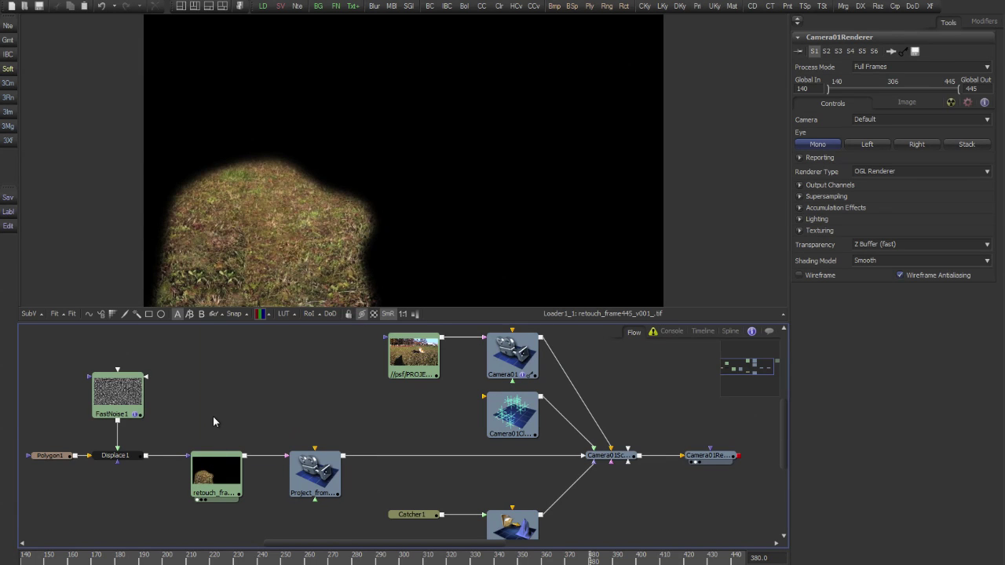
left_click_drag(118, 392, 208, 269)
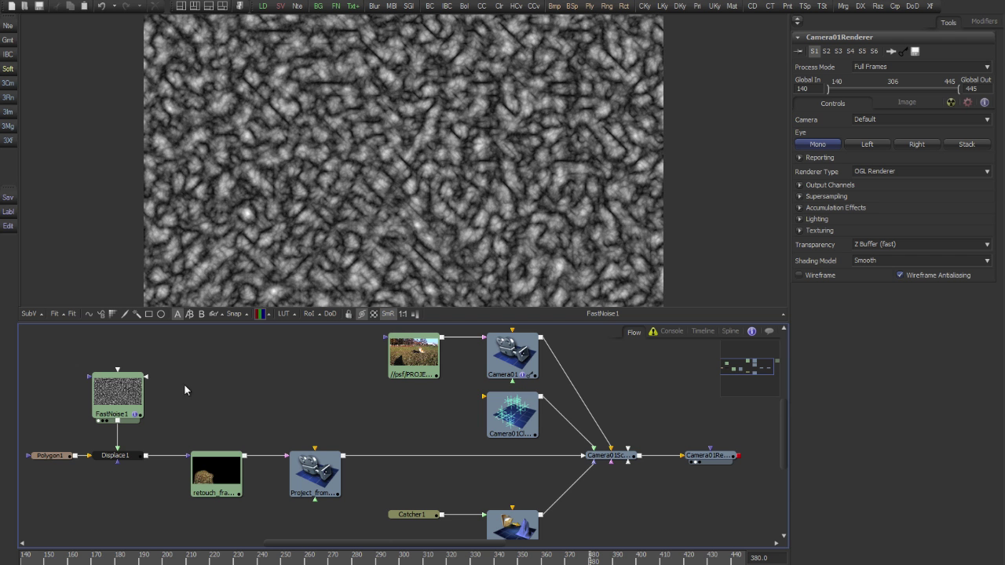
key("1")
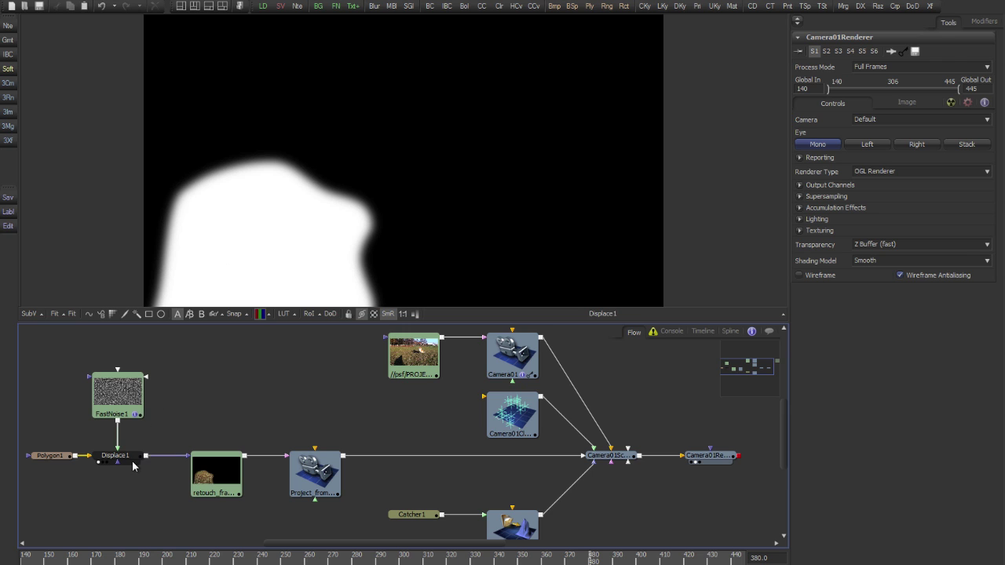
left_click(132, 460)
Step: View the masked retouch plate and toggle Displace1 off and on to compare edges
left_click_drag(216, 471, 210, 227)
key("ctrl+p")
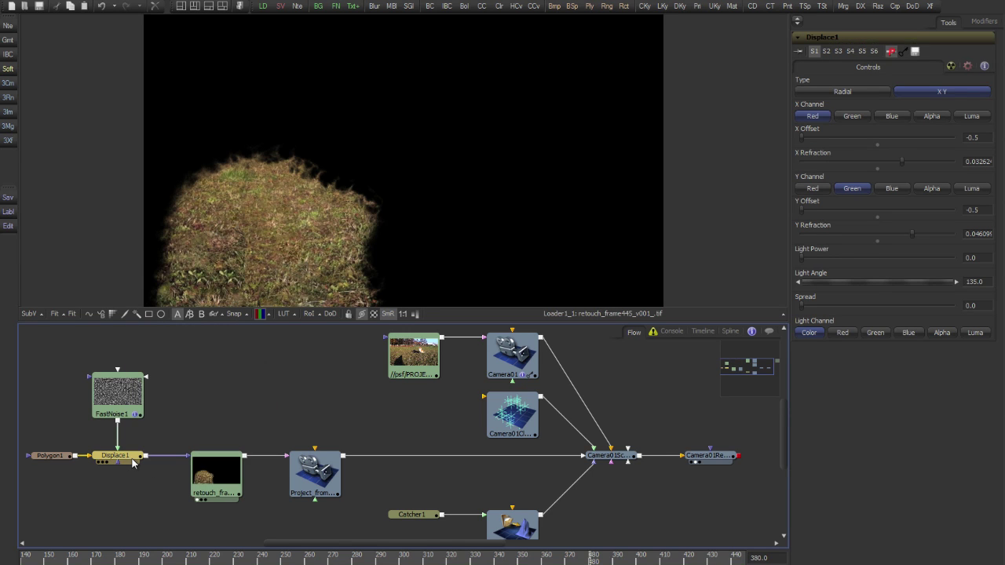
key("ctrl+p")
key("ctrl+p")
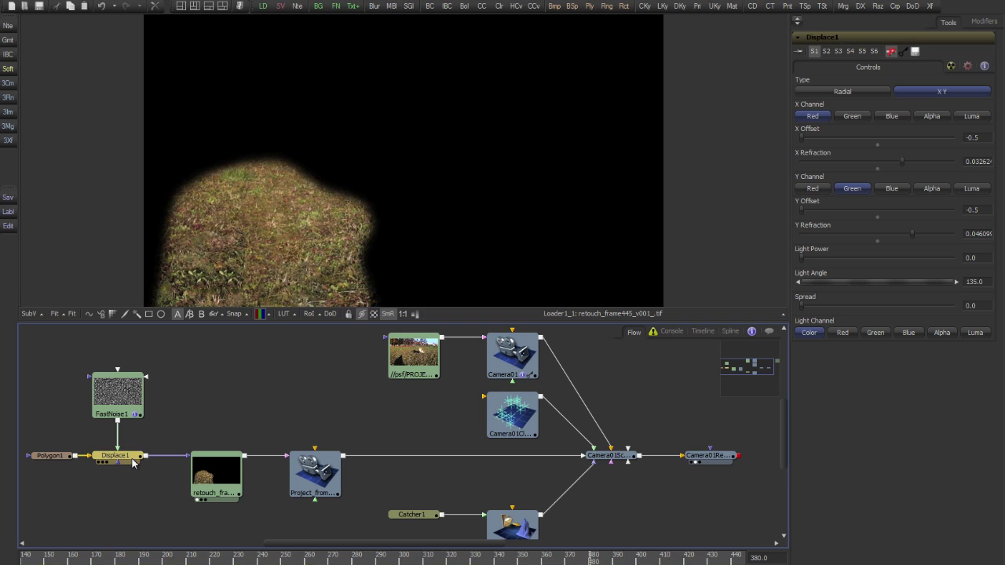
key("ctrl+p")
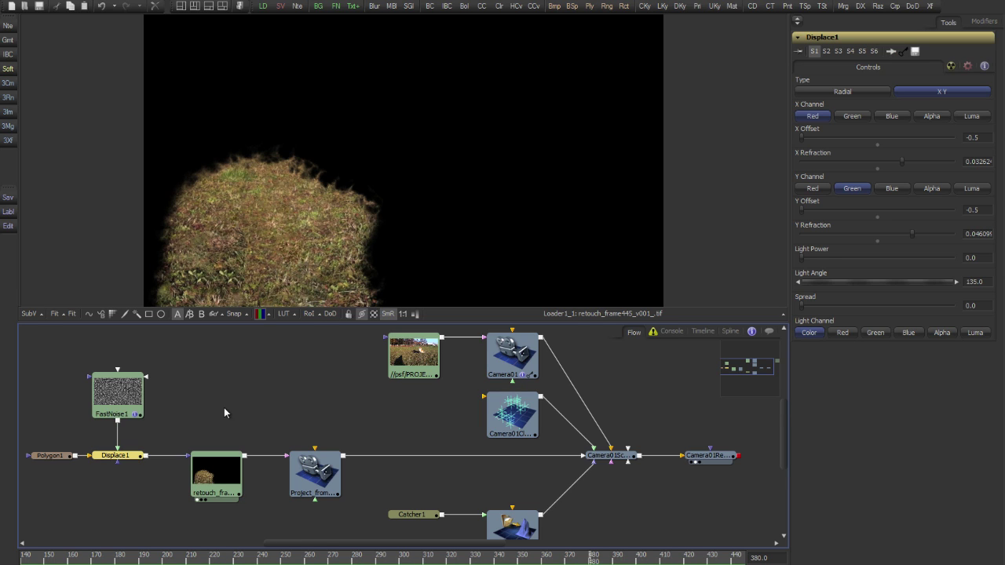
Step: Check Camera01Renderer over earlier frames, reconnect Displace1 to the retouch plate, and zoom out the flow
left_click_drag(709, 455, 566, 223)
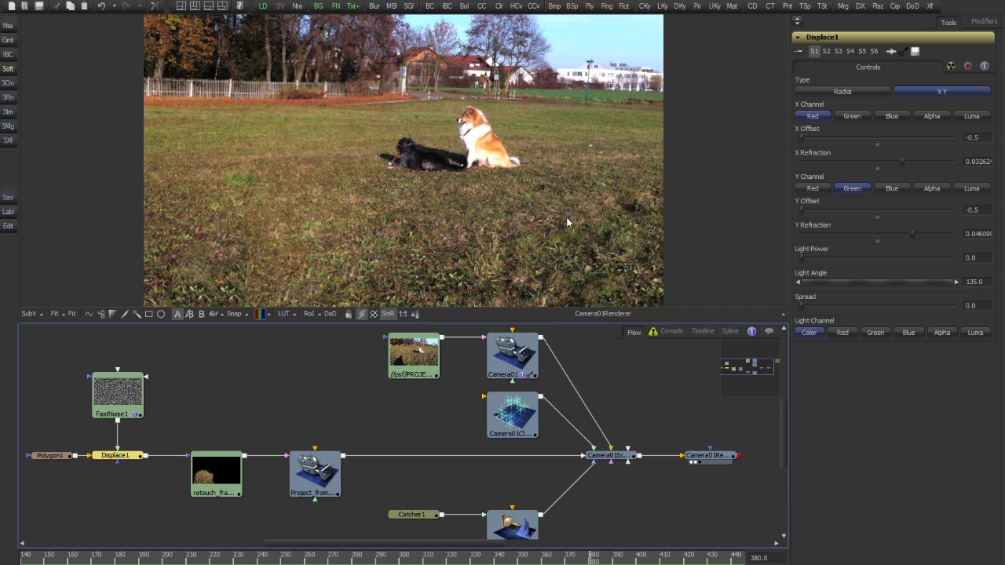
left_click_drag(609, 559, 148, 558)
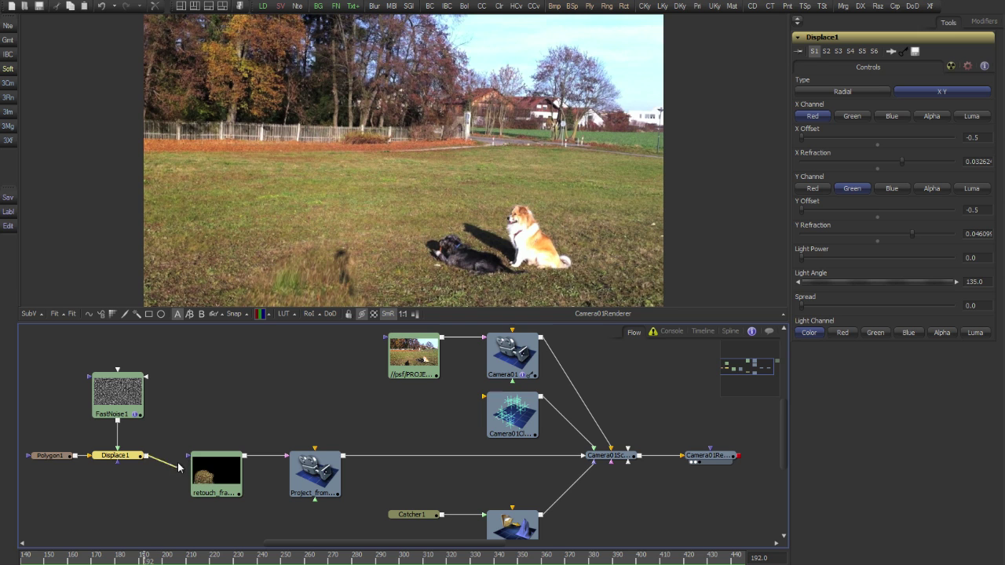
left_click_drag(177, 463, 175, 472)
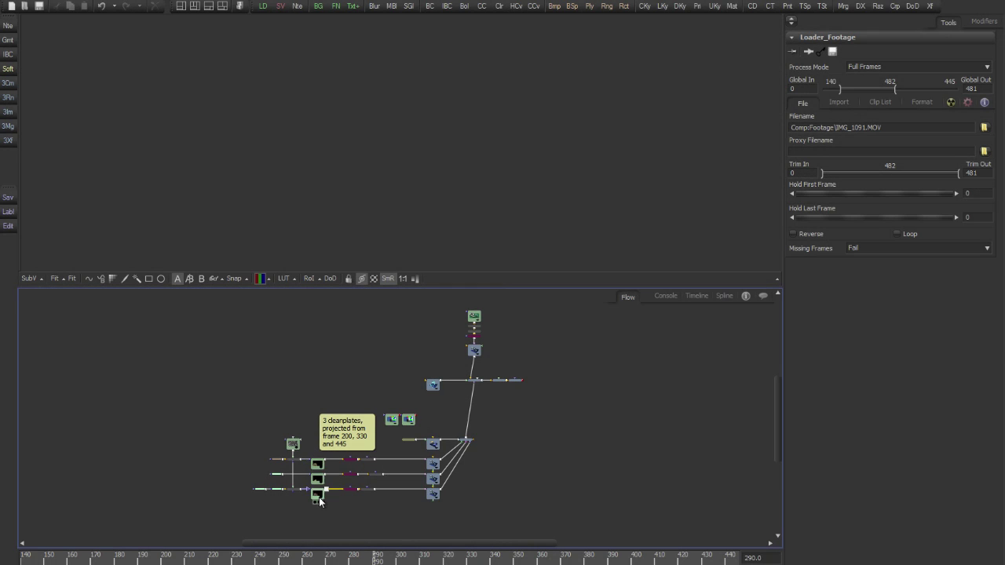
scroll(320, 503, "up", 5)
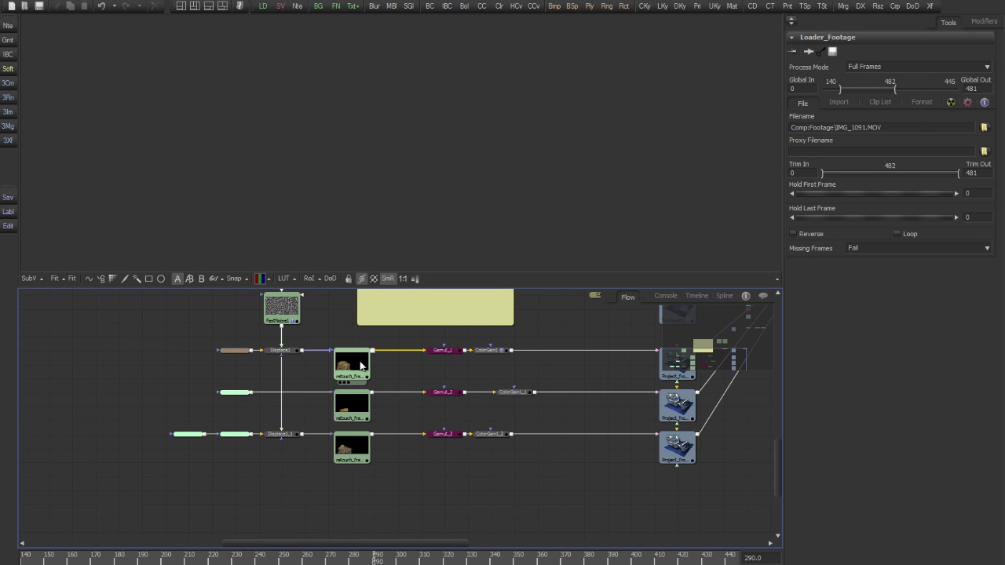
Step: View each of the three retouch clean-plate loaders in turn, including the frame-445 and frame-330 plates
left_click(359, 365)
key("1")
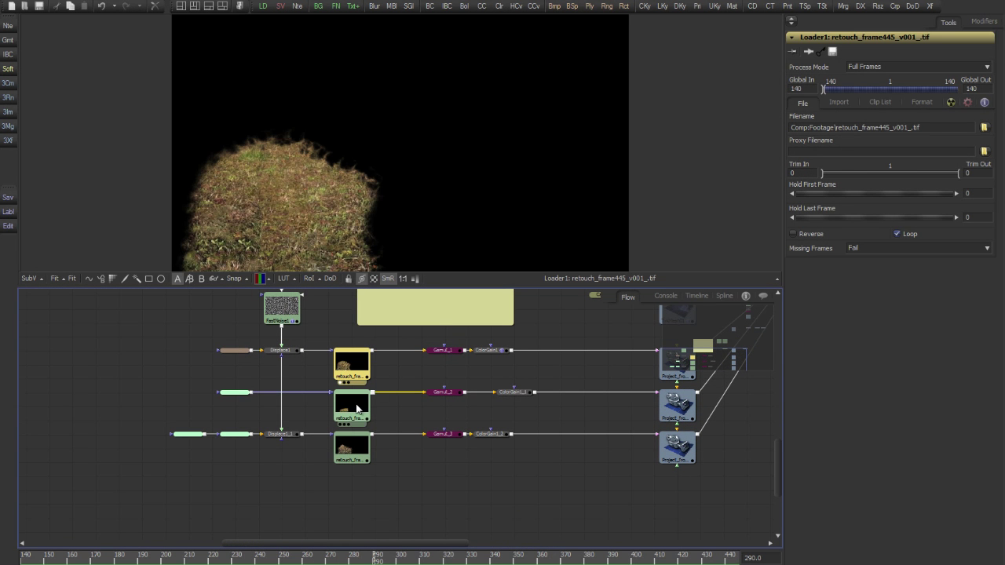
left_click(357, 408)
key("1")
left_click(362, 458)
key("1")
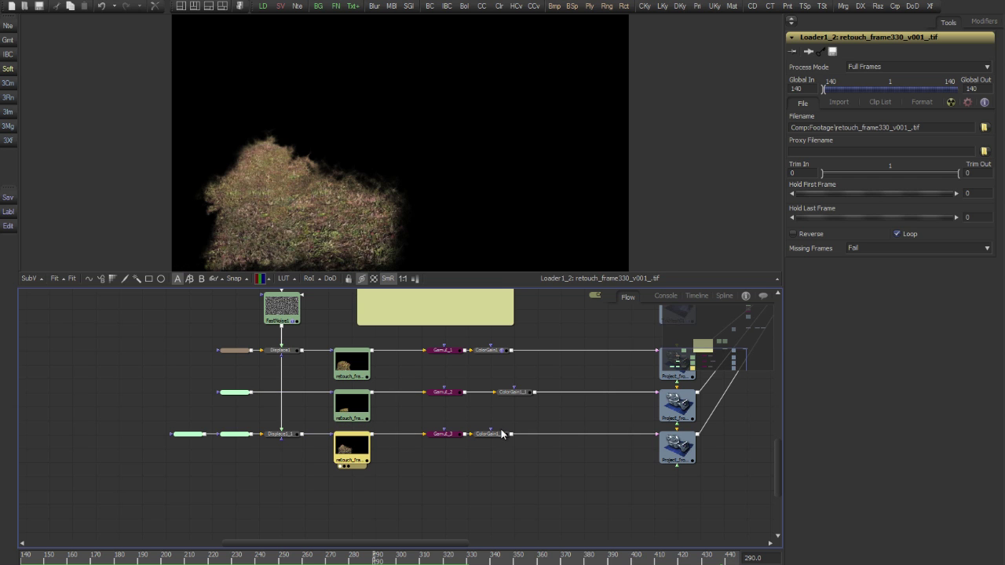
Step: Show Catcher1's settings, with Blend for colour and alpha accumulation, and view the combined 3D merge
left_click_drag(585, 366, 353, 459)
left_click_drag(552, 375, 492, 355)
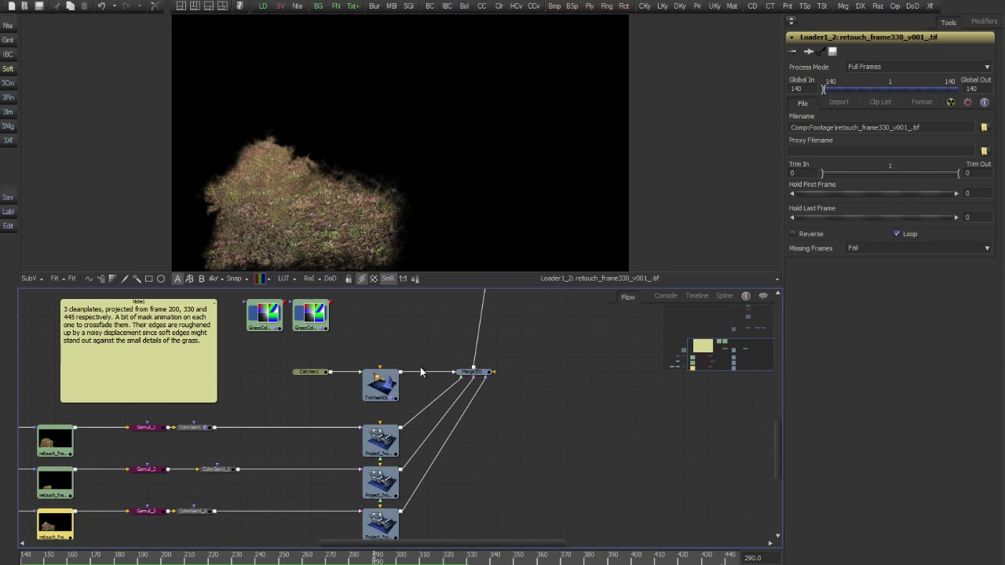
left_click(321, 379)
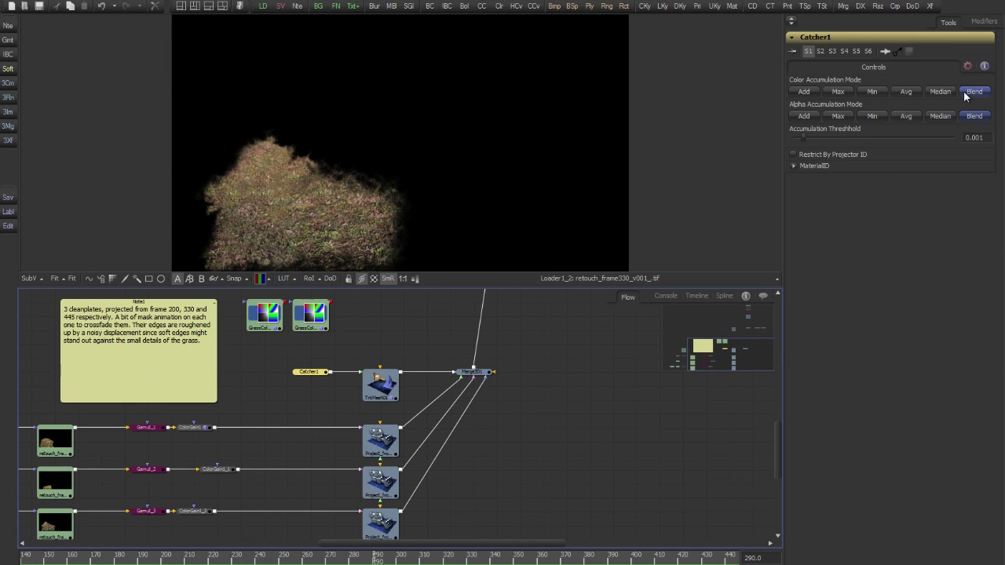
left_click_drag(471, 372, 484, 178)
Step: Zoom out in Camera01Scene to show the whole 3D scene and its projector cameras
scroll(480, 177, "down", 6)
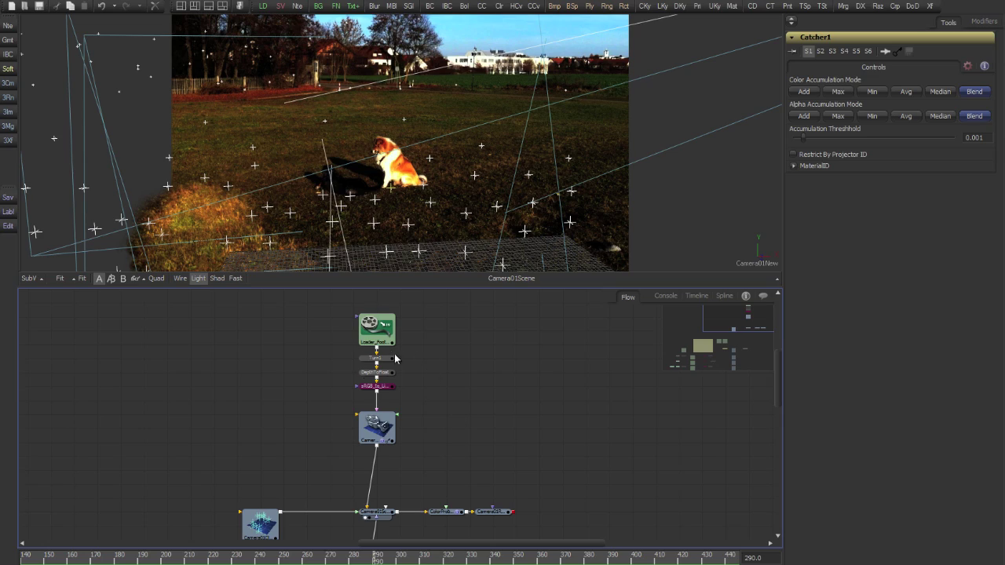
Step: View sRGB_to_Linear through a Gamut View LUT set to output sRGB
key("1")
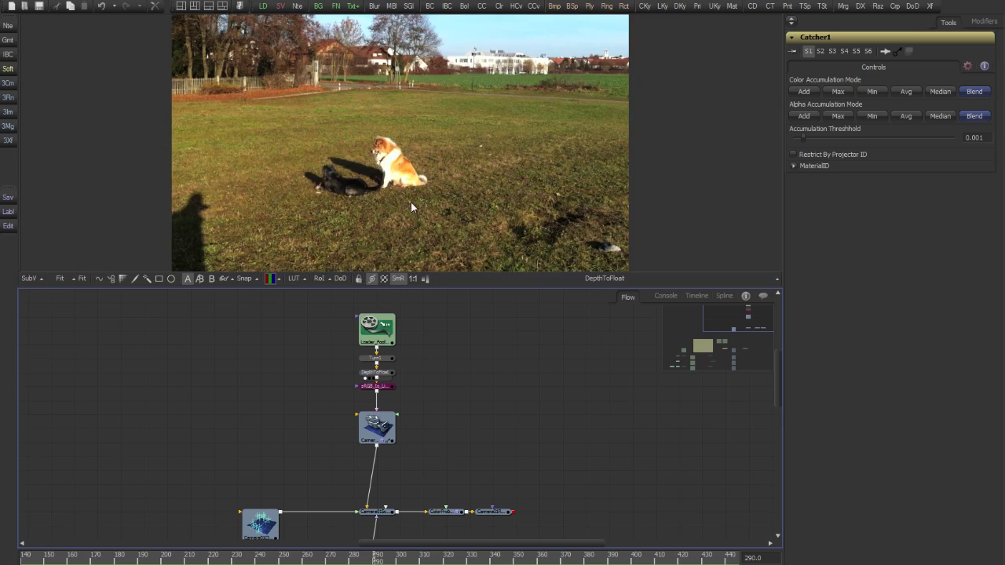
left_click(379, 387)
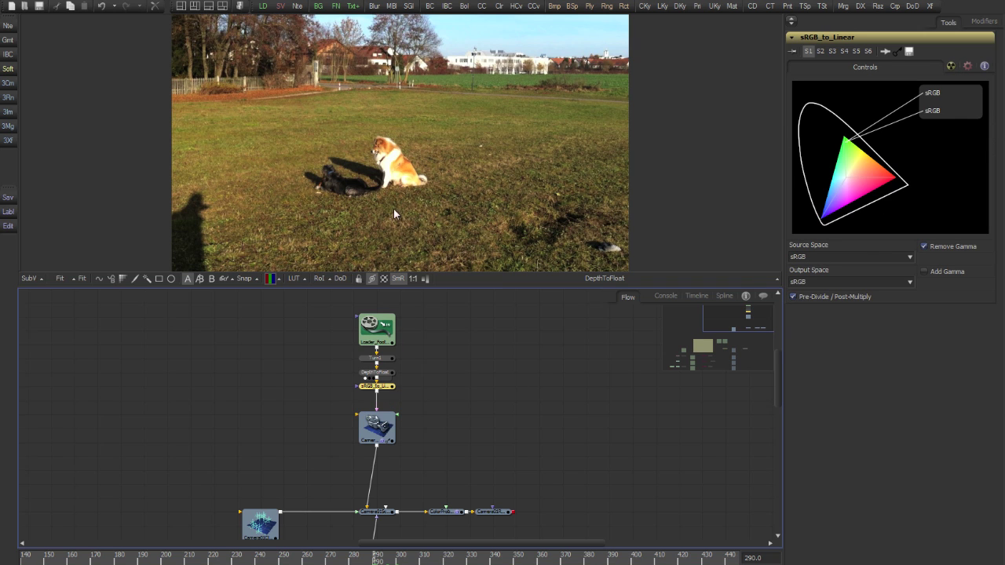
key("1")
left_click(294, 279)
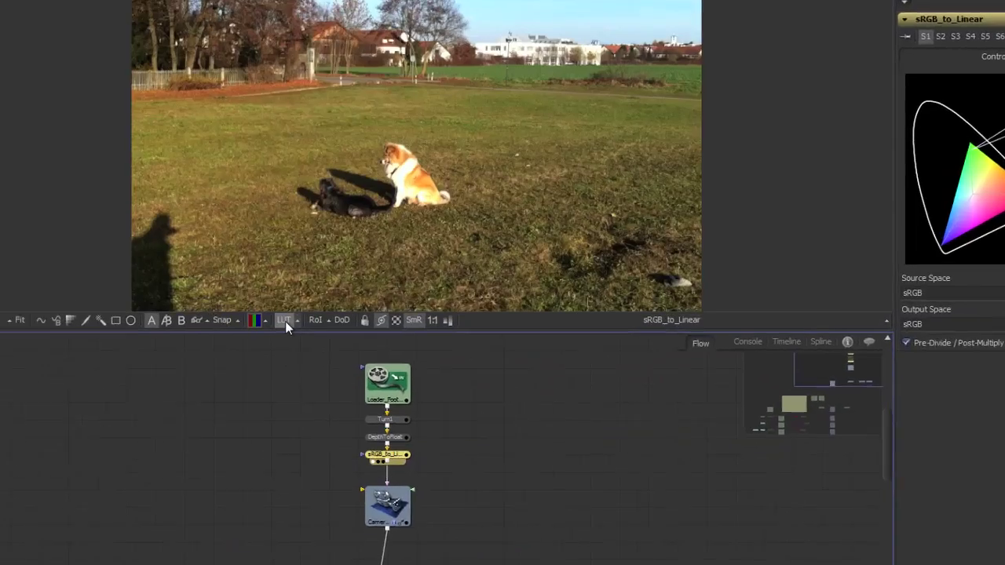
left_click(296, 321)
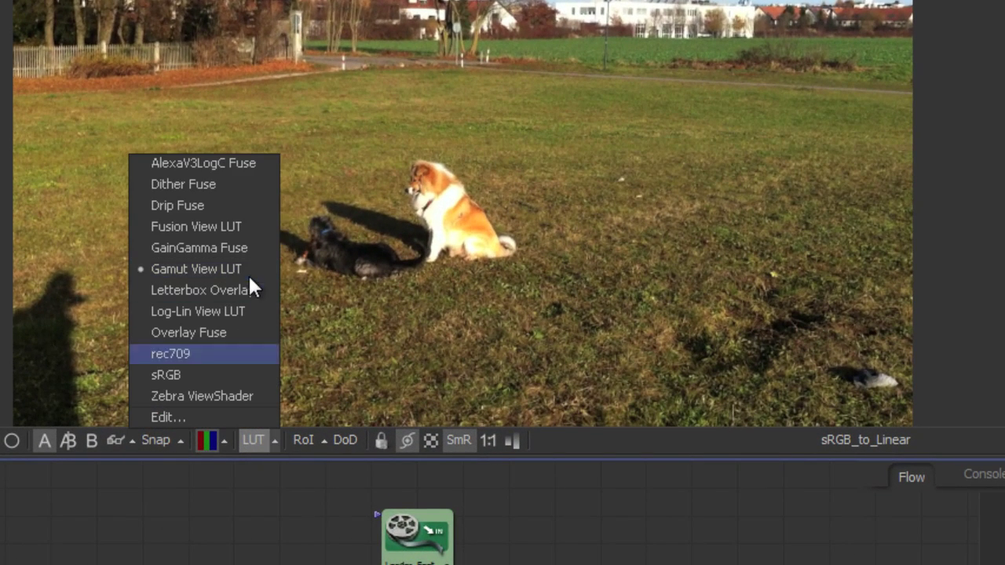
left_click(233, 417)
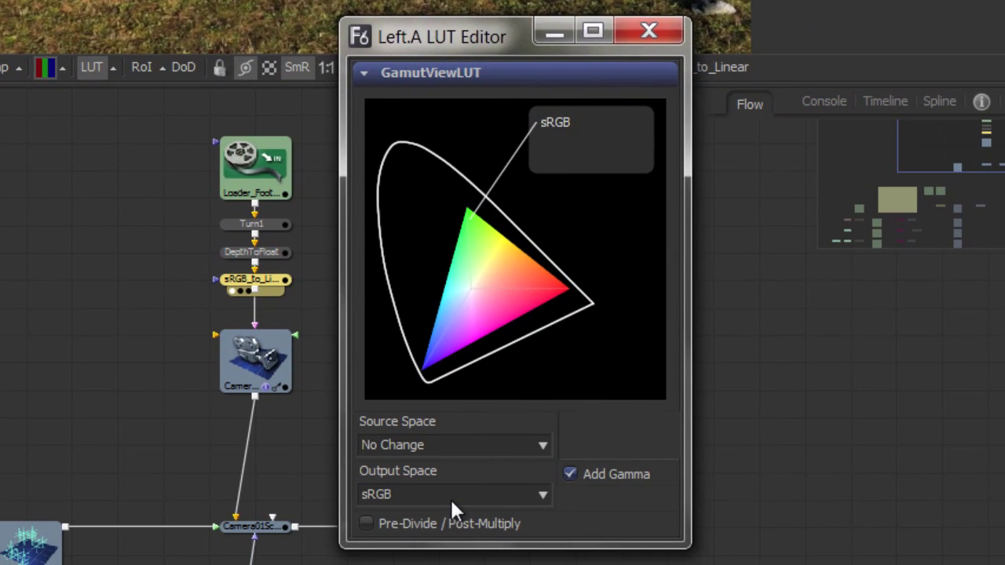
left_click(664, 33)
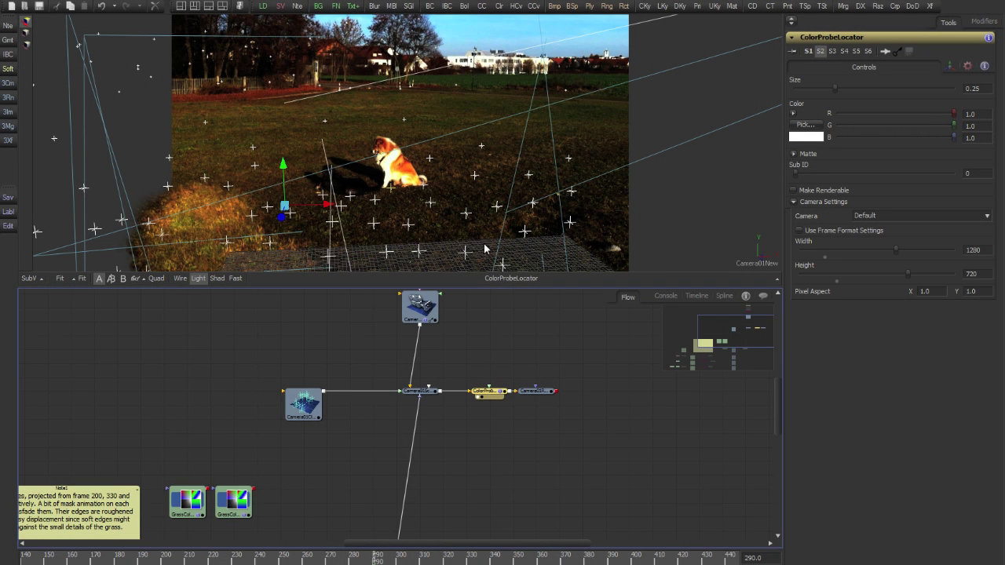
Step: Inspect the ColorProbeLocator in a perspective 3D view, trying a move and undoing it
right_click(743, 270)
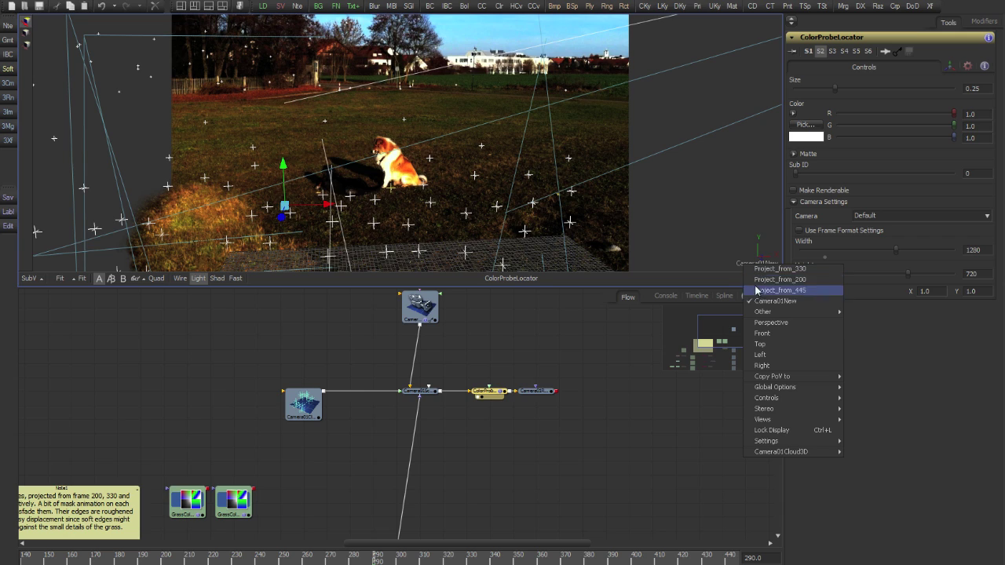
left_click(757, 322)
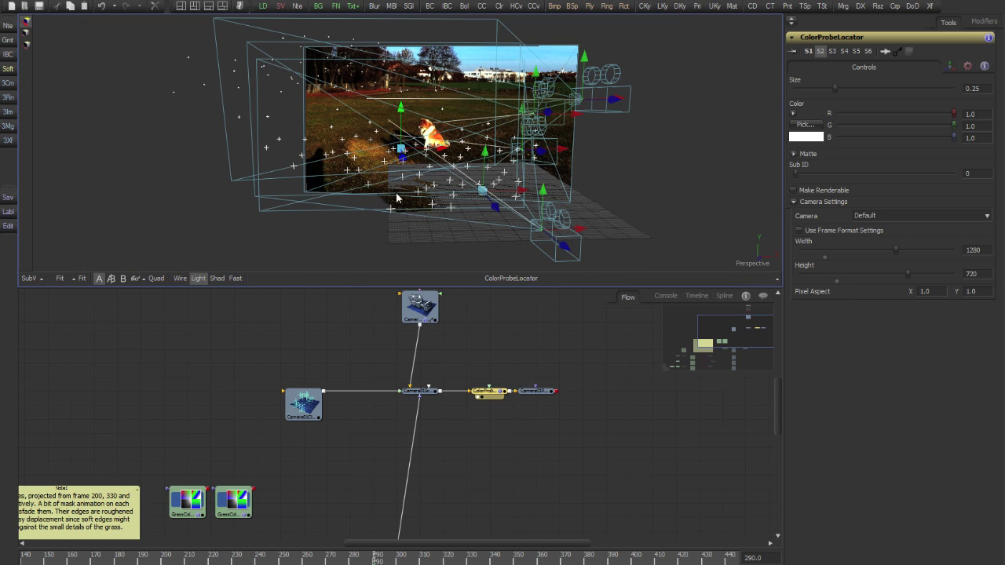
left_click_drag(398, 198, 475, 141)
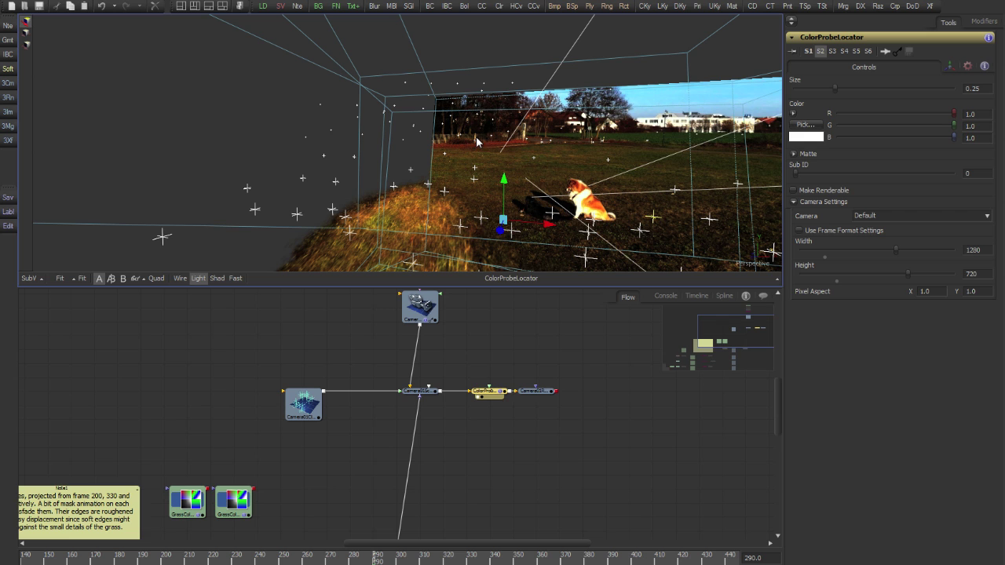
left_click(950, 66)
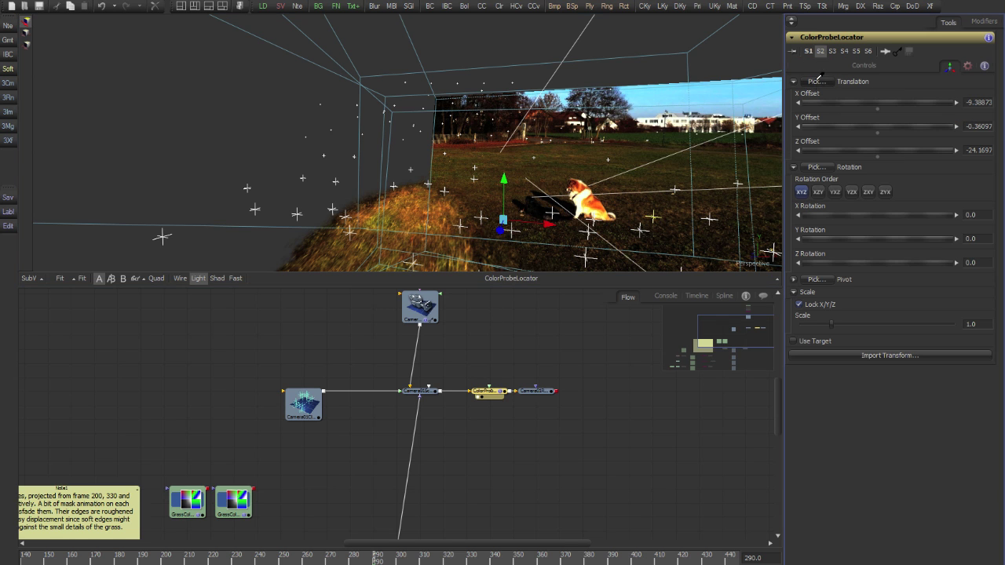
left_click_drag(502, 220, 558, 242)
key("ctrl+z")
Step: Look through Camera01New again at frame 255, with the clean-plate note and grass nodes visible
right_click(759, 267)
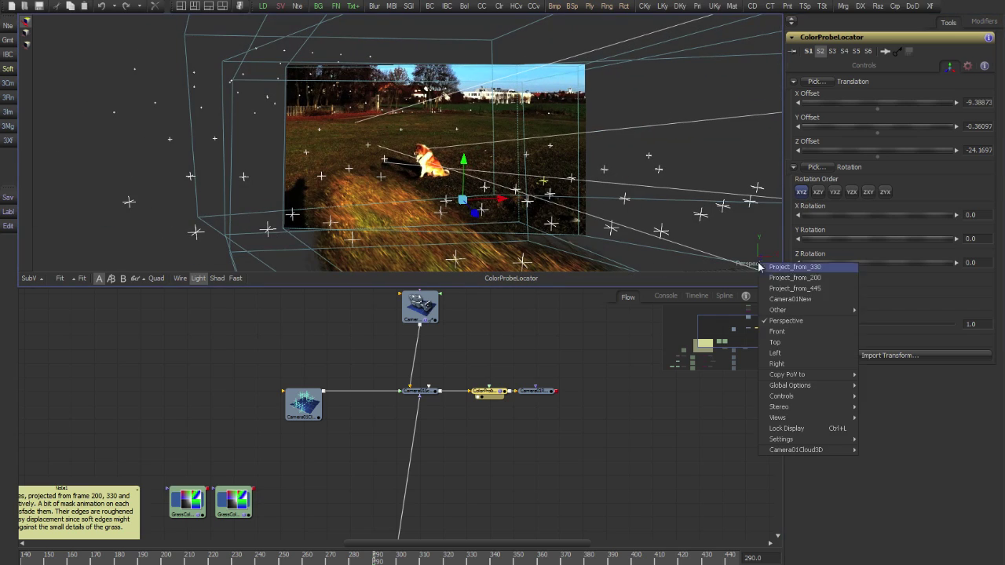
left_click(790, 299)
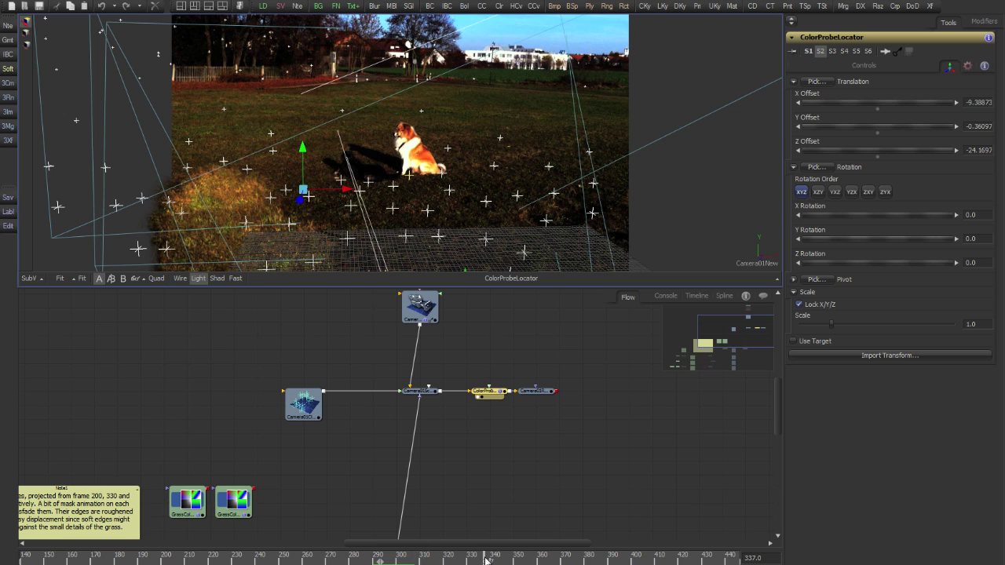
left_click(296, 559)
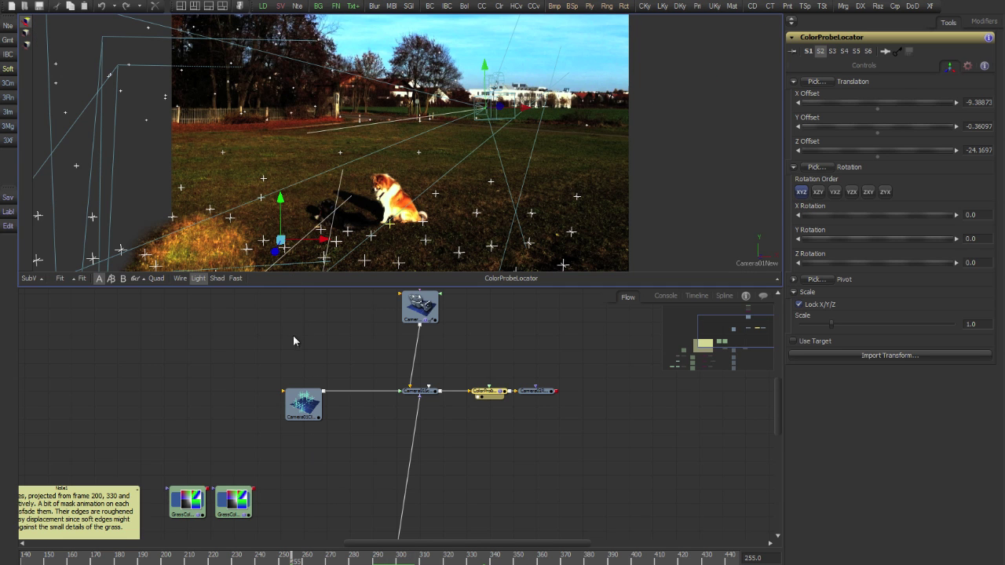
left_click_drag(293, 487, 459, 463)
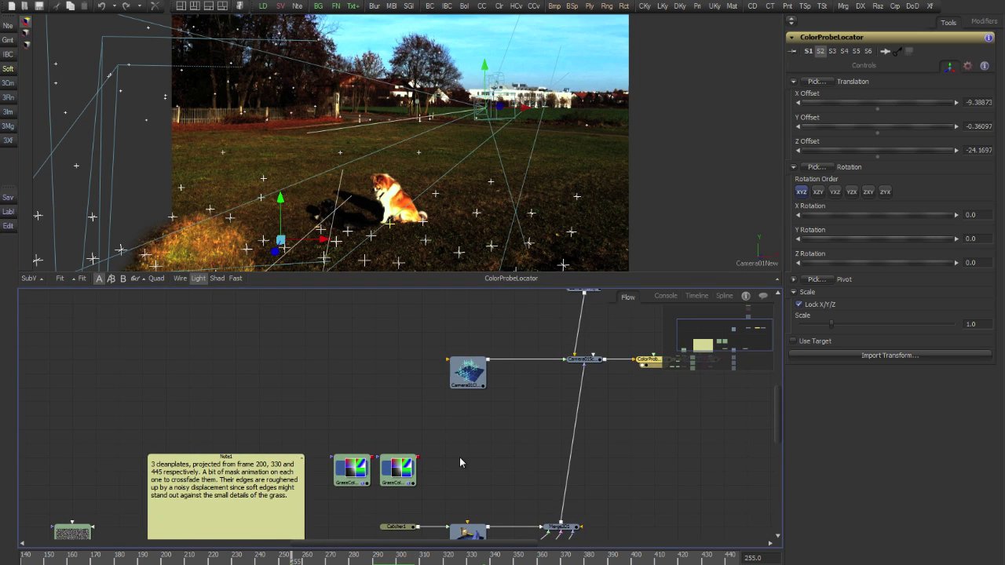
Step: Add a Background node beside the grass colour slate nodes and view its black output
left_click(360, 475)
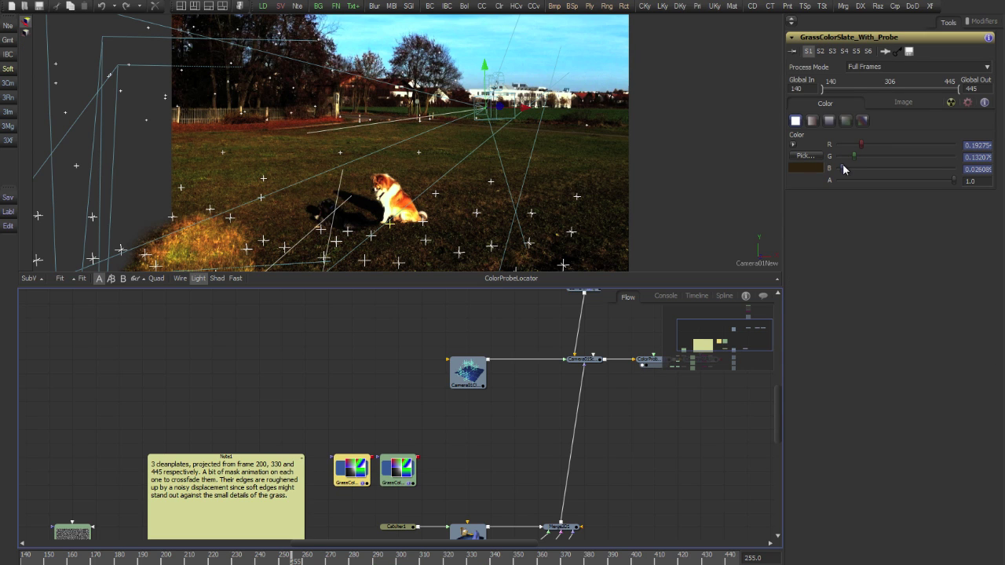
left_click_drag(332, 394, 332, 406)
left_click(322, 388)
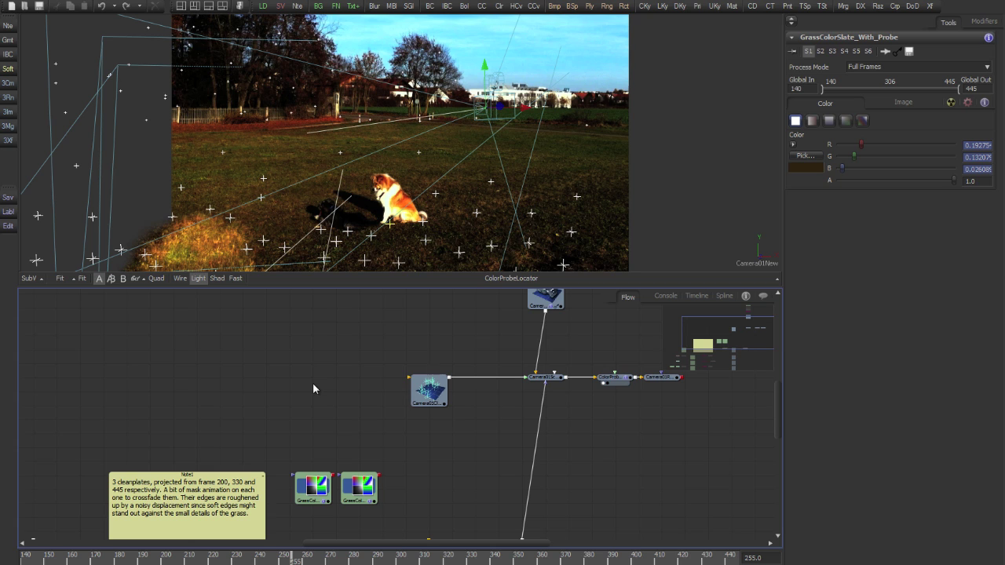
key("shift+space")
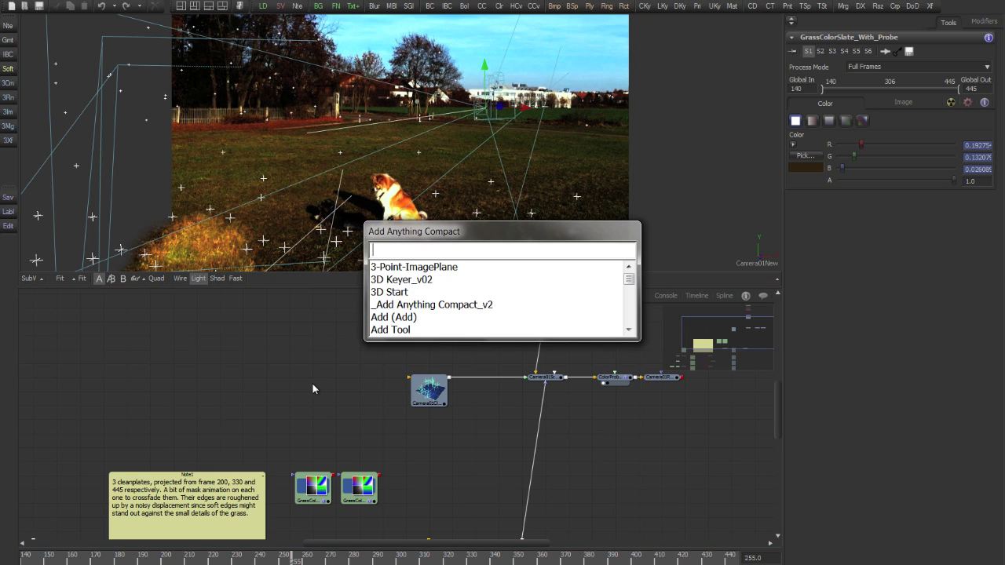
type("back")
key("Return")
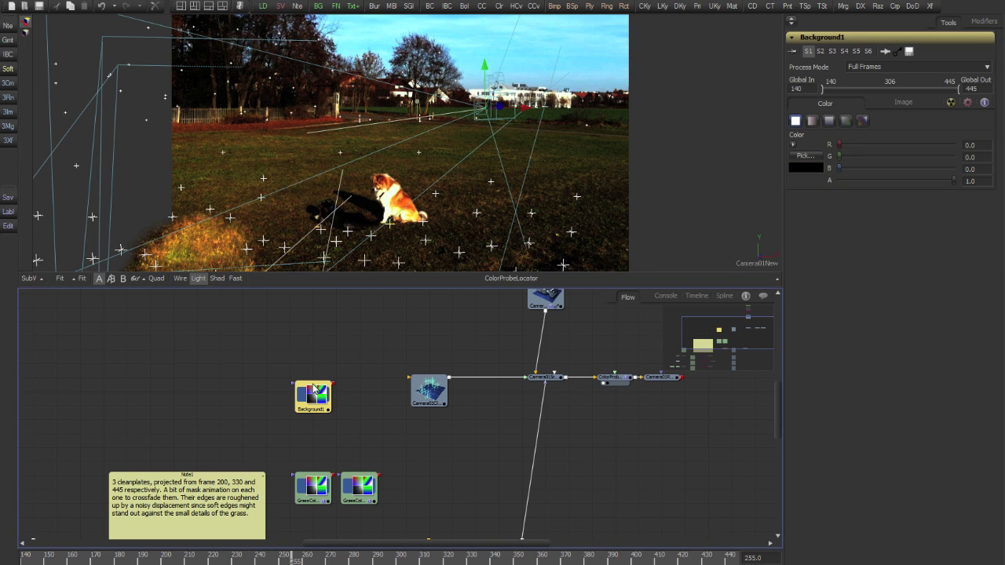
key("1")
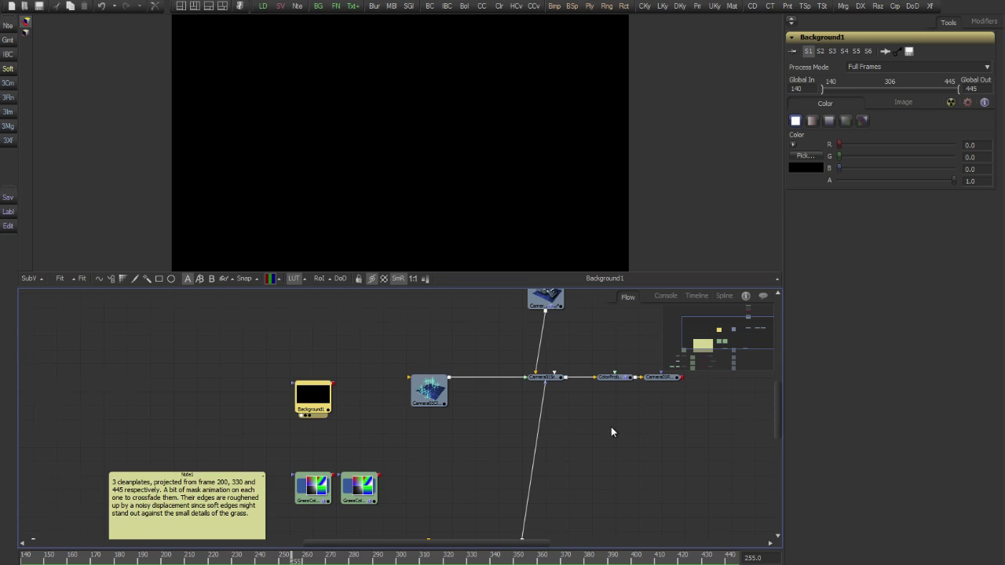
left_click_drag(612, 432, 526, 448)
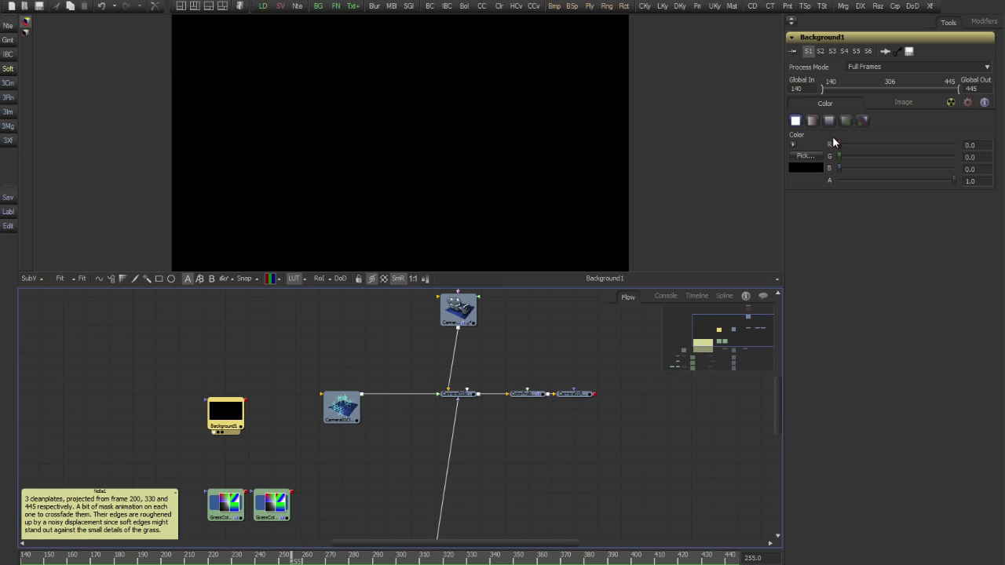
Step: Attach a Probe modifier to Background1's red value, probing the sRGB_to_Linear image
right_click(866, 144)
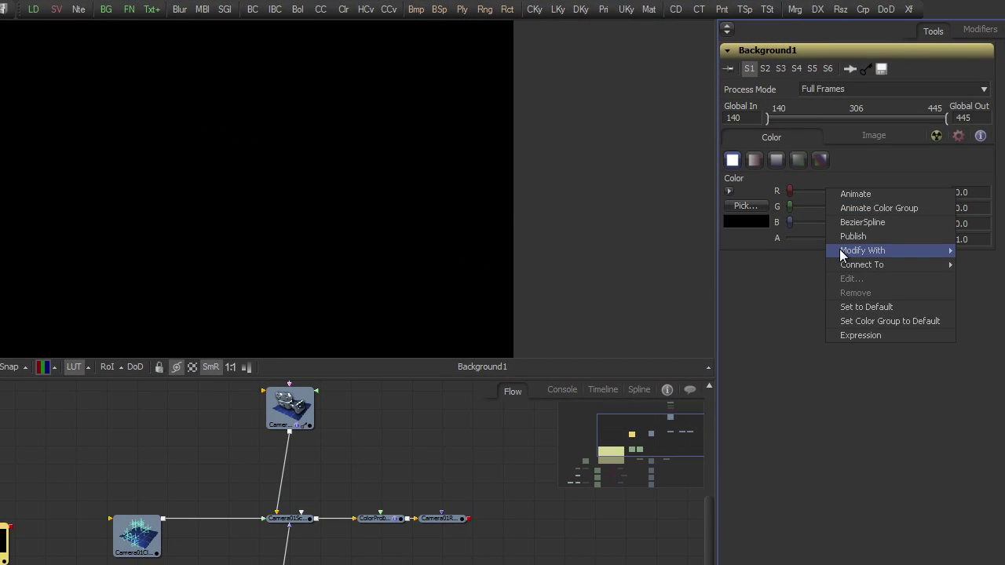
mouse_move(839, 249)
left_click(742, 416)
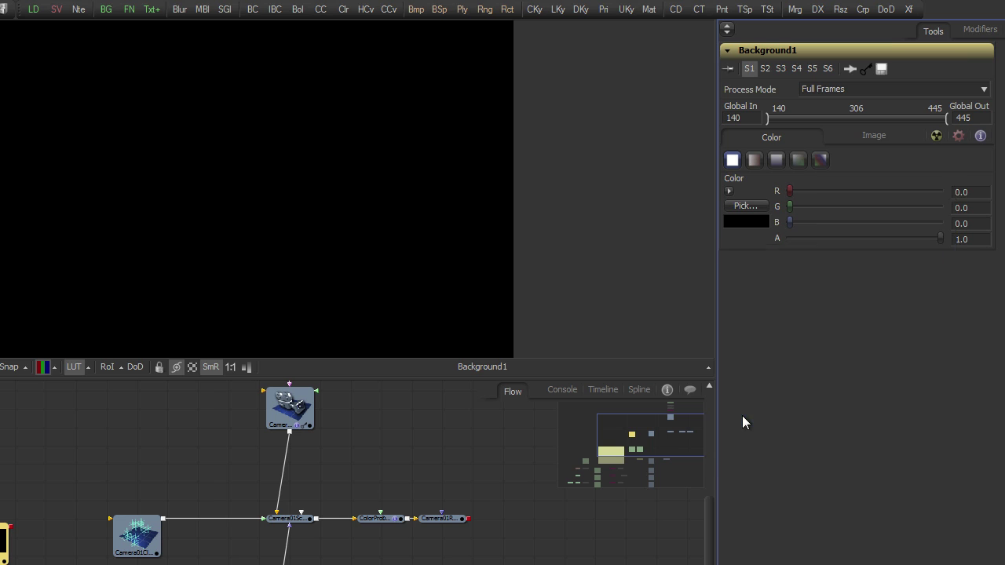
left_click(963, 30)
left_click(752, 50)
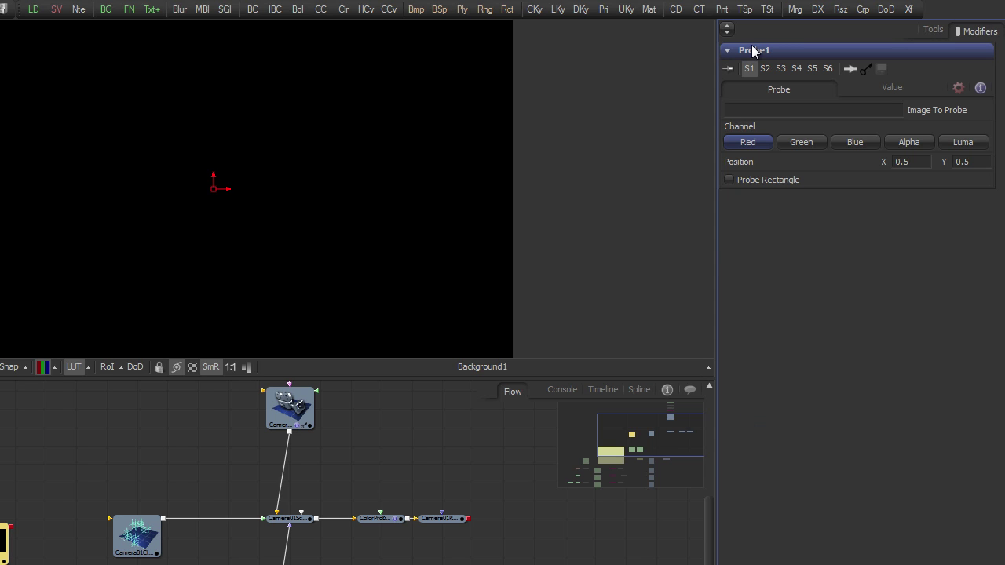
left_click_drag(436, 451, 406, 514)
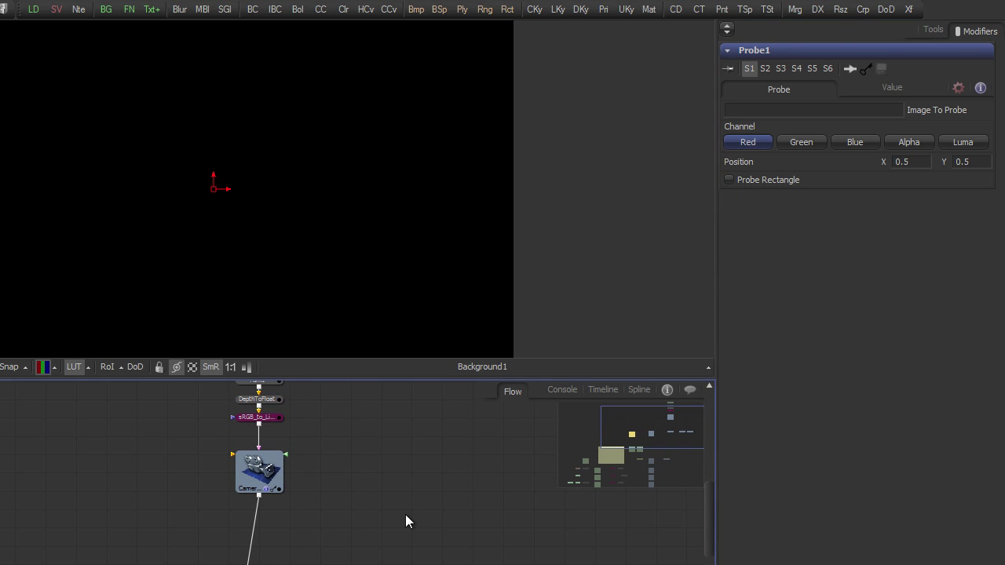
left_click_drag(789, 107, 797, 101)
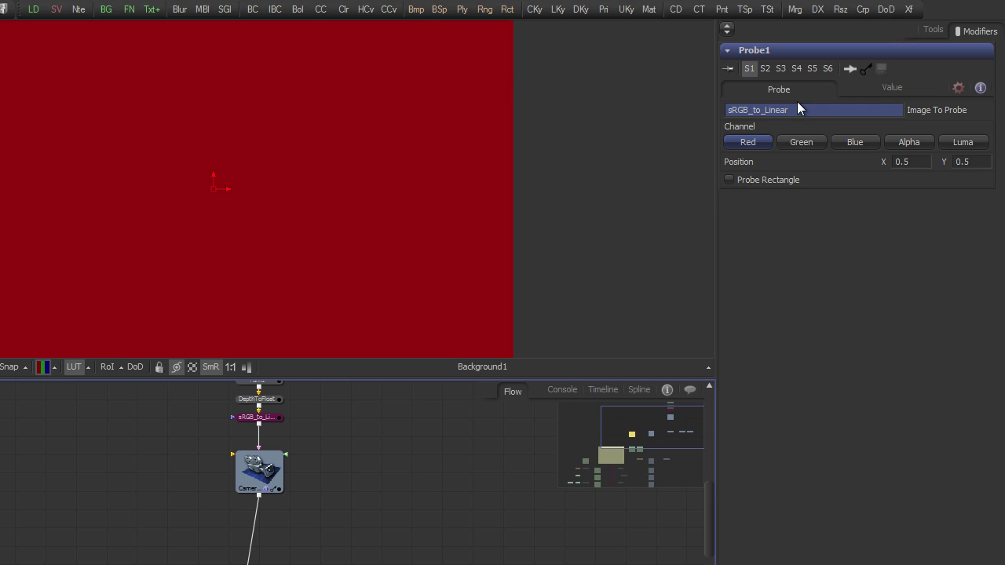
Step: Position the probe via ColorProbeLocator and use a small rectangle covering a grass patch
mouse_move(797, 224)
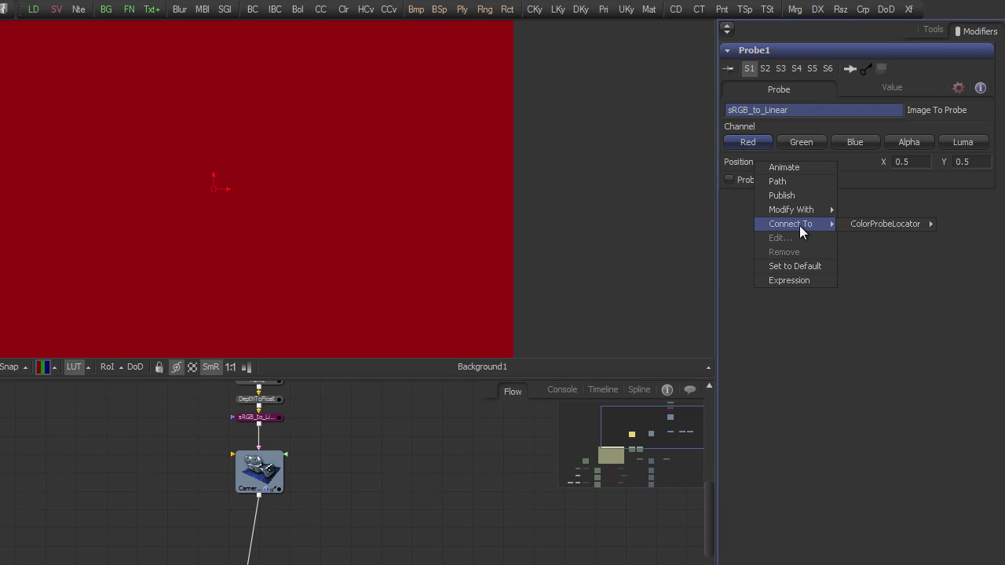
mouse_move(866, 222)
left_click(827, 226)
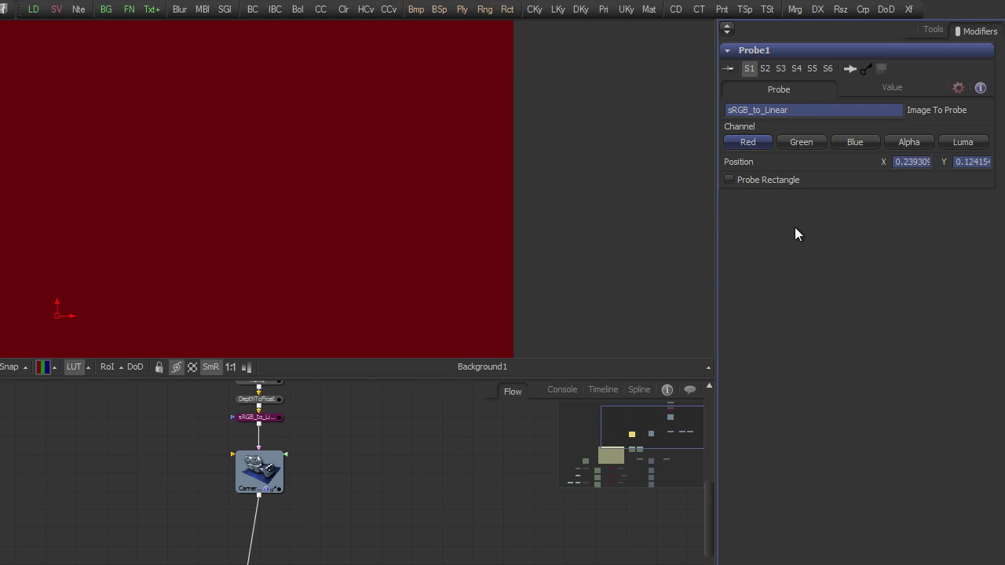
left_click(768, 181)
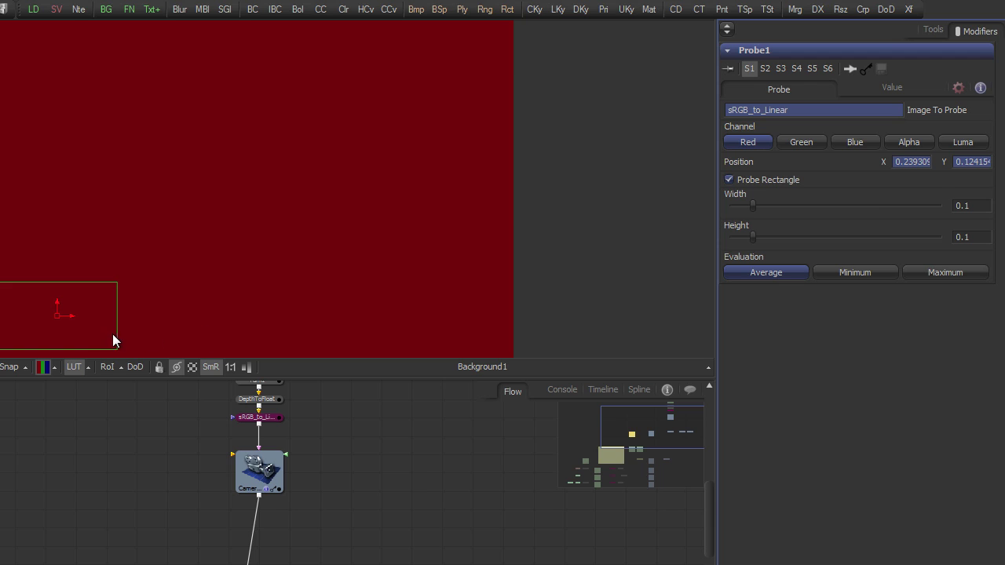
left_click_drag(118, 283, 74, 305)
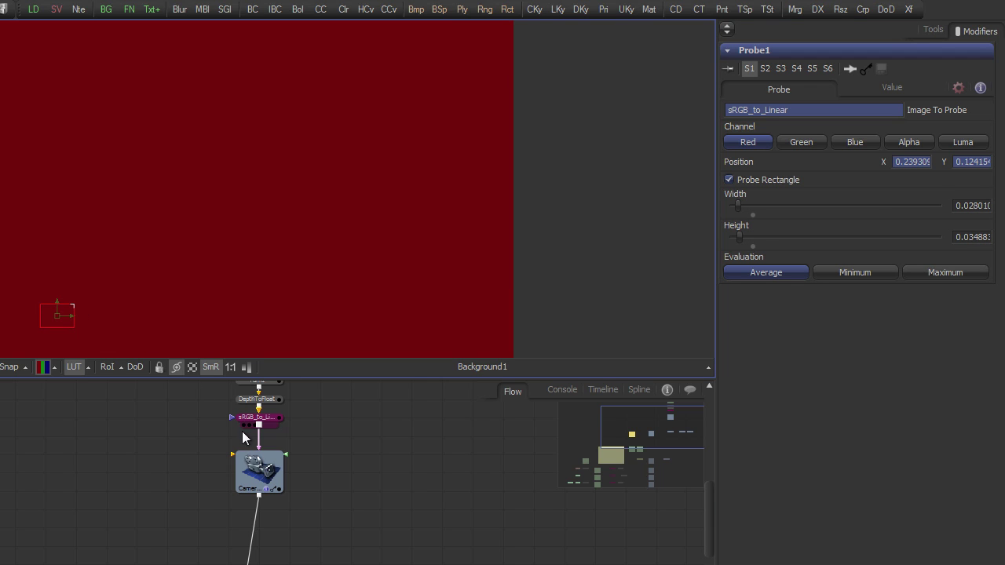
left_click_drag(247, 418, 206, 290)
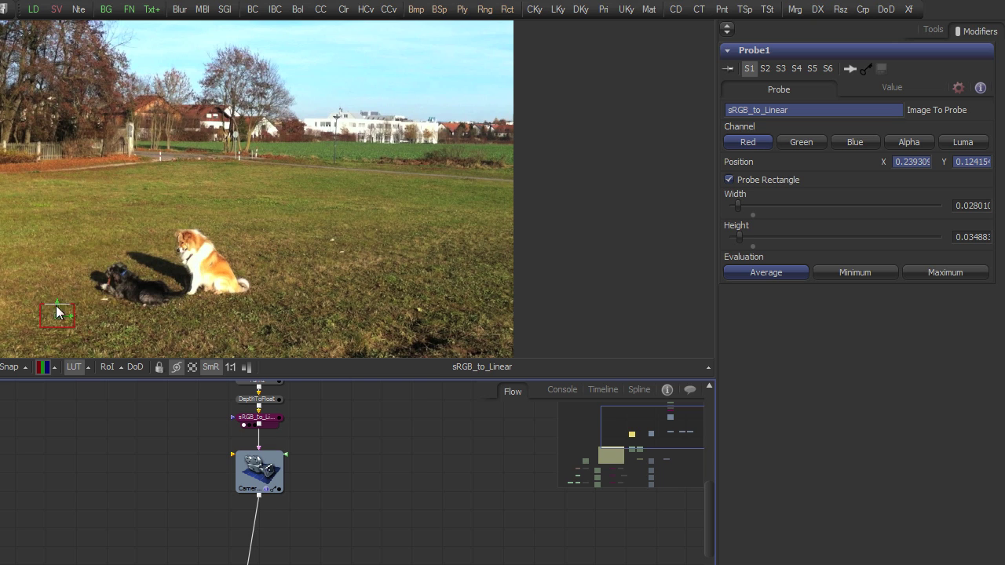
left_click_drag(75, 306, 70, 308)
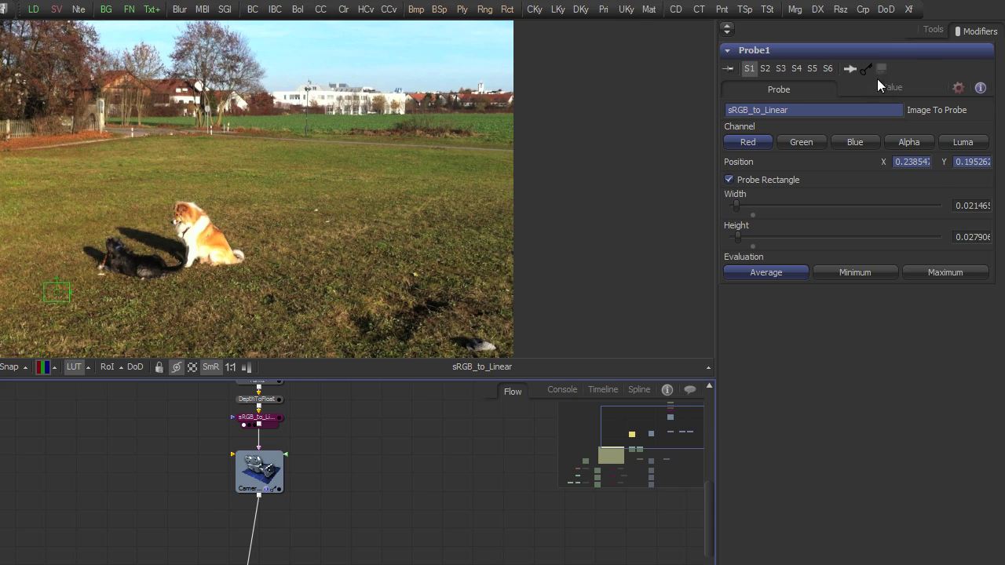
Step: Connect Background1's G value to Probe1's Green channel and its B value to Probe1's Blue channel
left_click(931, 30)
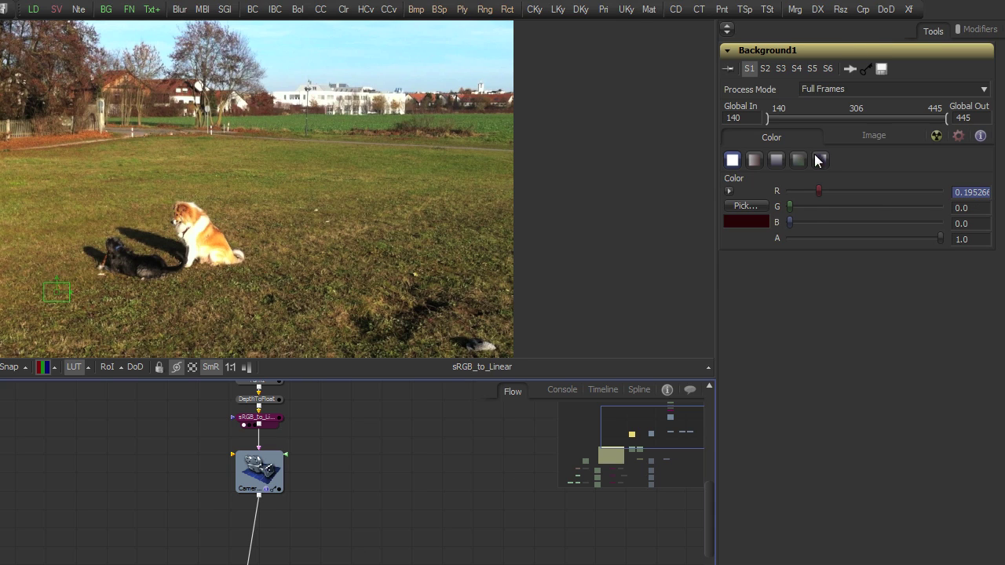
right_click(814, 206)
mouse_move(814, 279)
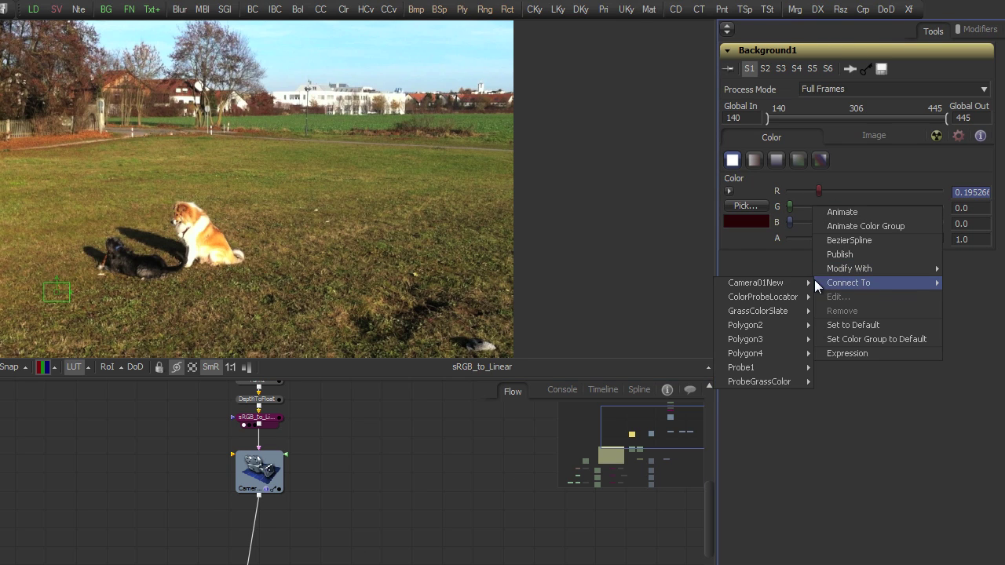
mouse_move(774, 367)
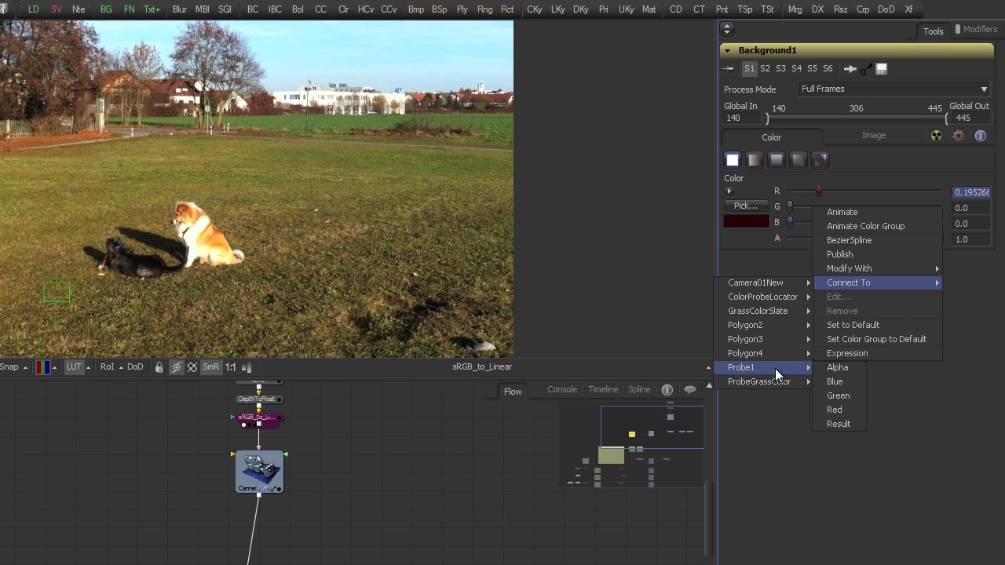
left_click(841, 394)
right_click(811, 222)
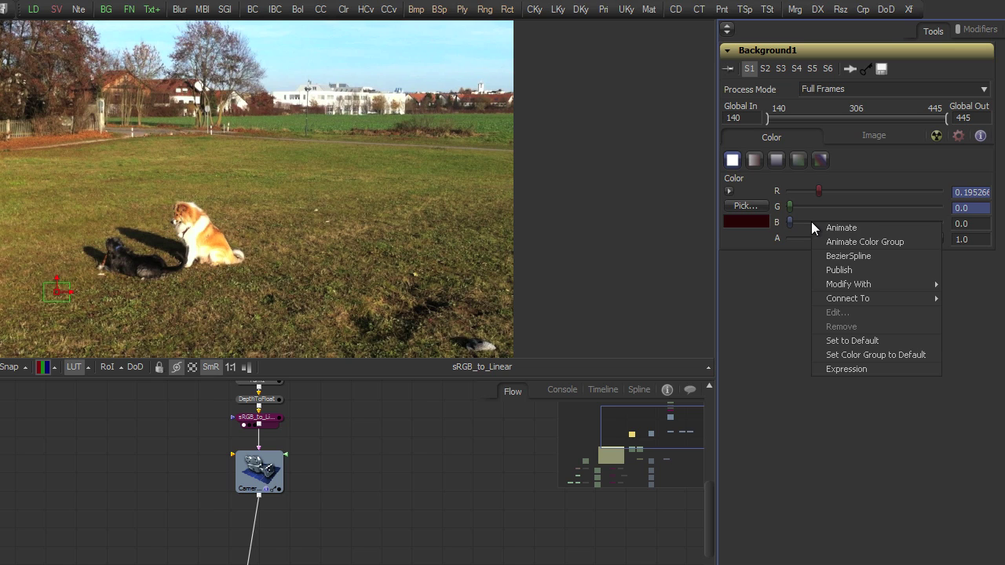
mouse_move(851, 300)
mouse_move(766, 383)
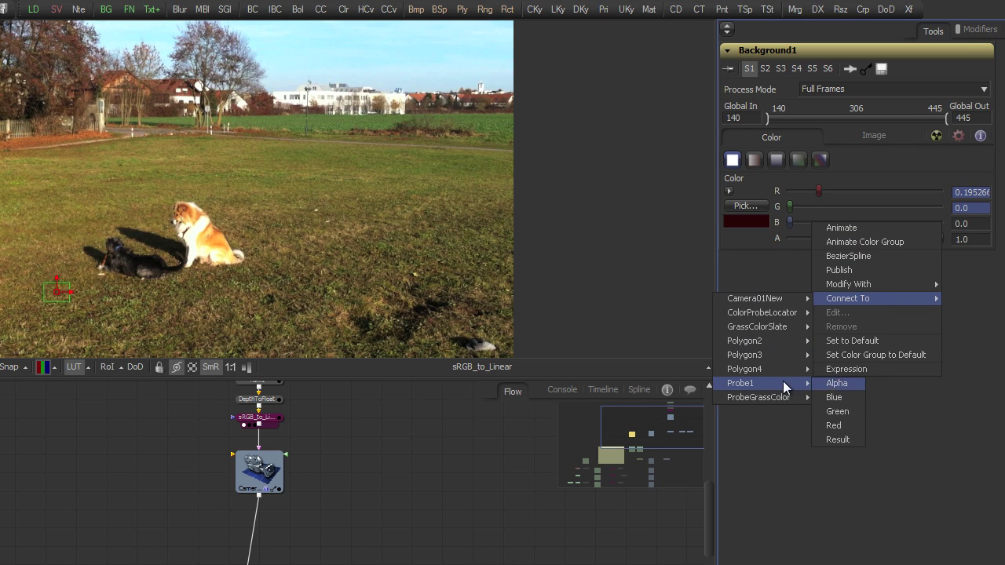
left_click(839, 397)
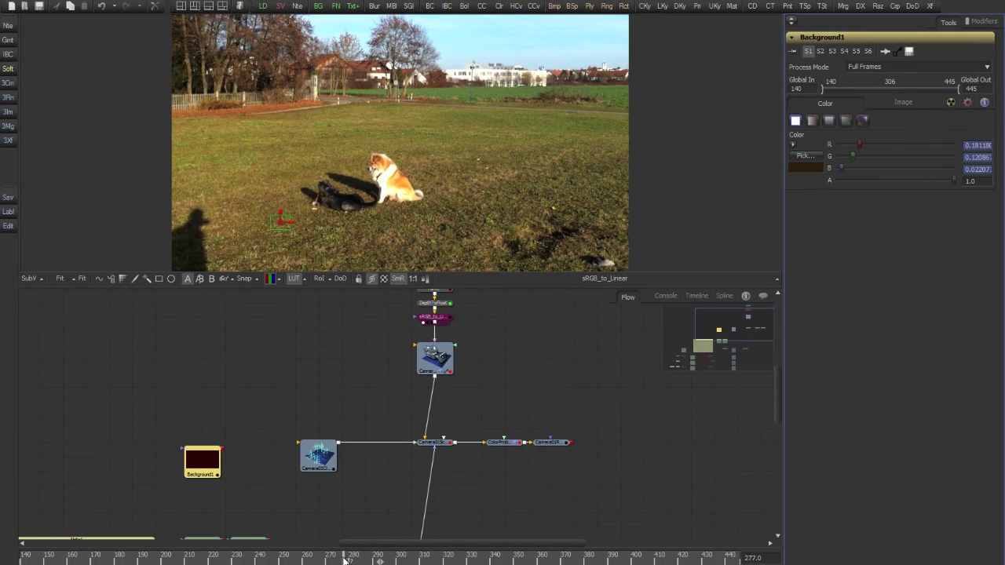
Step: Move to frame 280 to see ColorGain1's colour-matched grass patch against black
left_click_drag(343, 558, 352, 558)
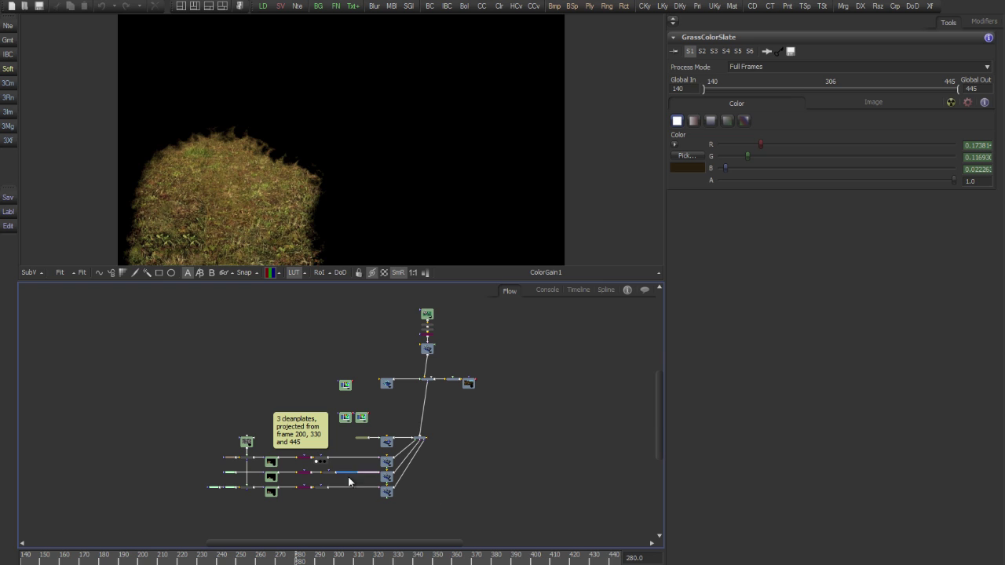
Step: Zoom into the Gamut and ColorGain rows and select ColorGain1 to read its Gain Red expression
scroll(321, 471, "up", 5)
left_click_drag(308, 493, 326, 480)
scroll(326, 481, "up", 6)
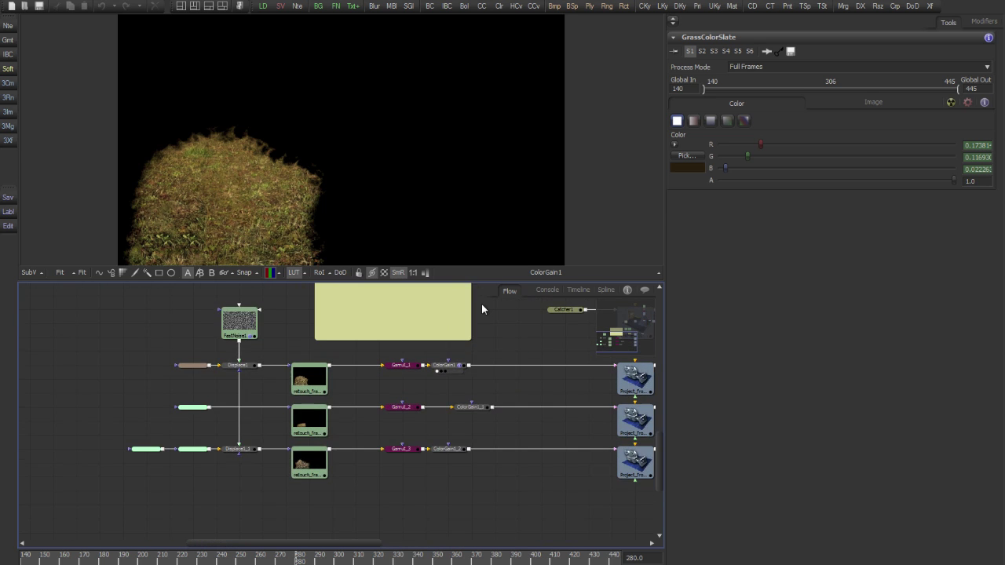
left_click_drag(323, 417, 296, 428)
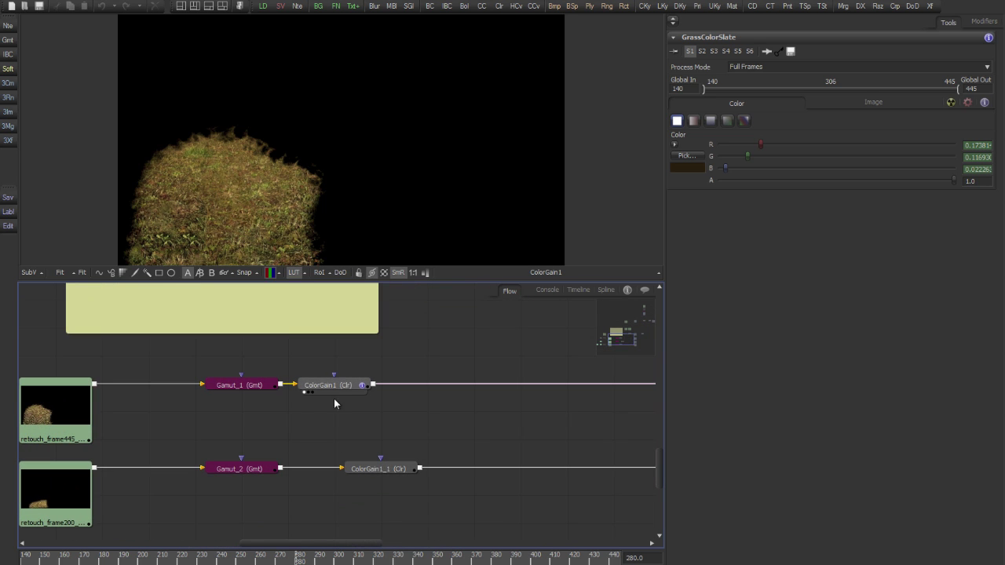
left_click(348, 390)
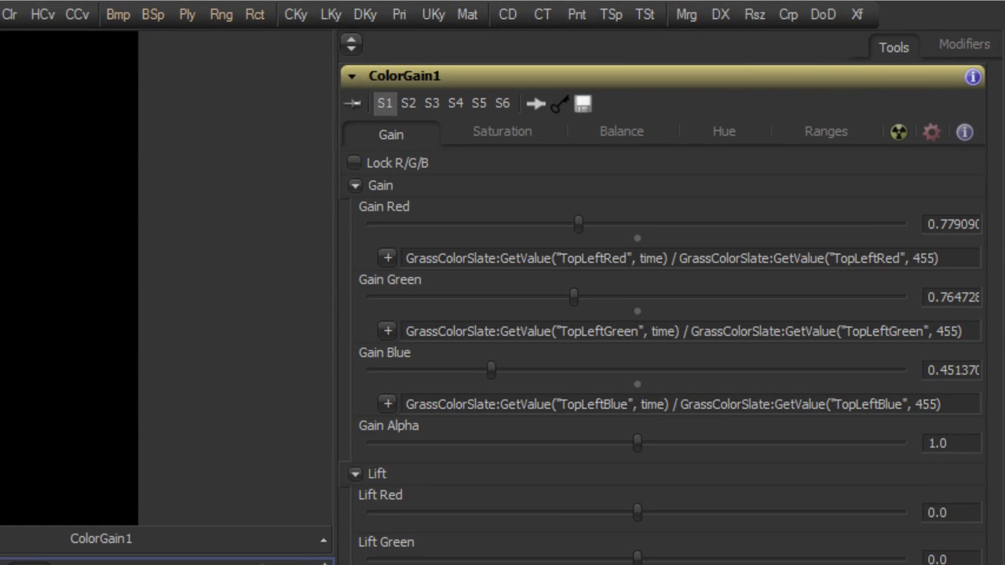
left_click_drag(407, 258, 972, 250)
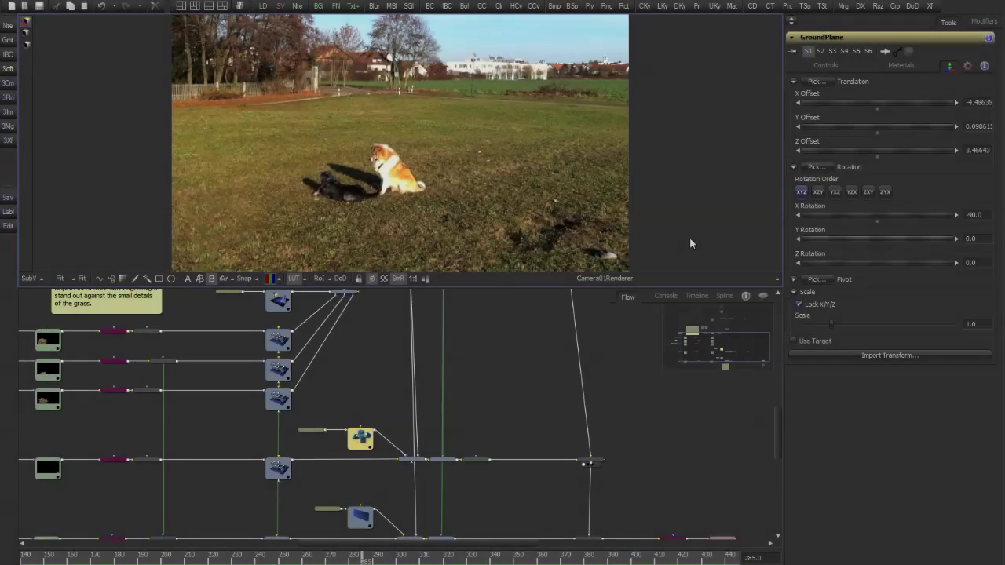
Step: Flip the A/B buffers to compare the patched merge with the camera render, then fit the image
scroll(669, 201, "down", 2)
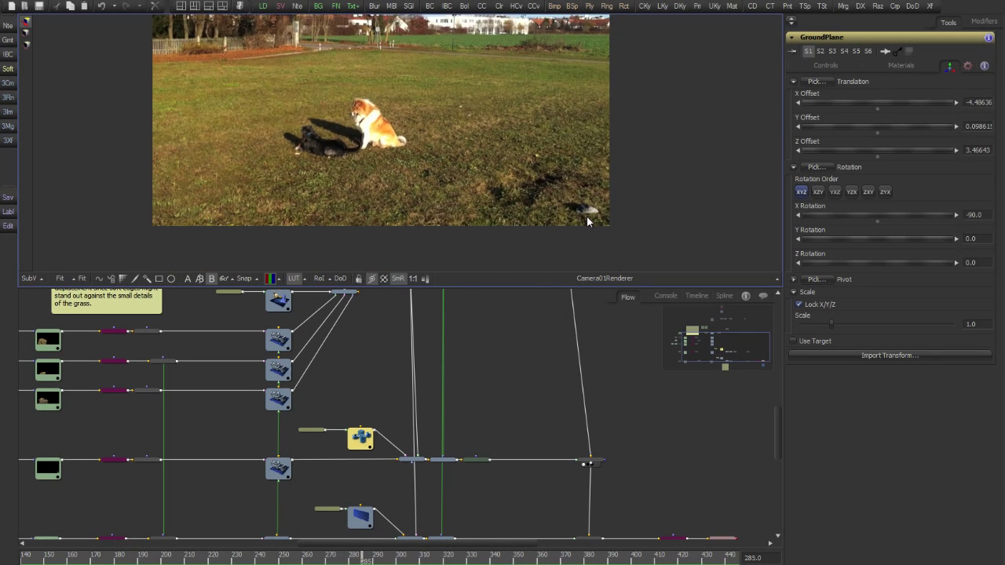
scroll(589, 222, "up", 5)
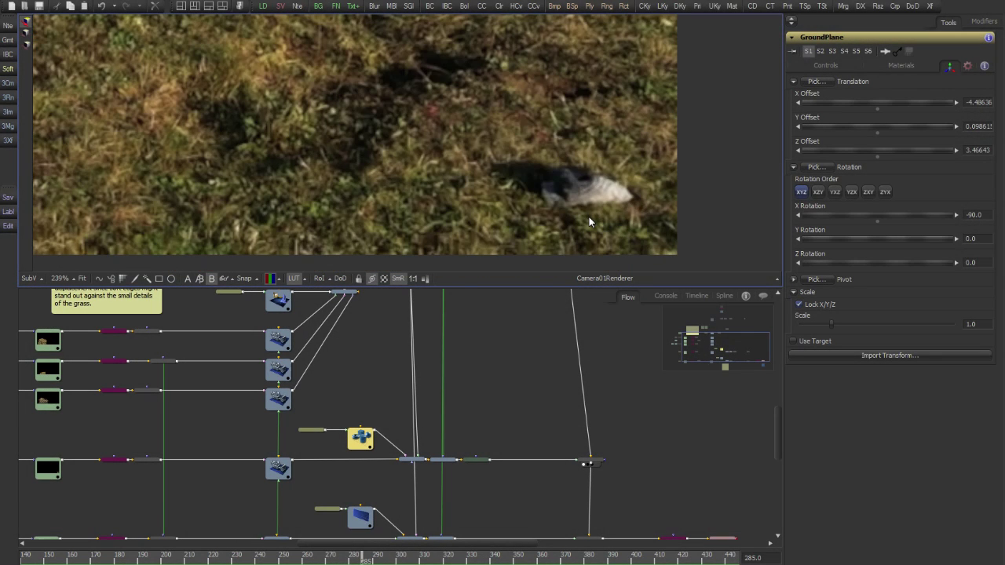
key("comma")
key("period")
key("comma")
key("period")
scroll(574, 196, "down", 5)
key("ctrl+f")
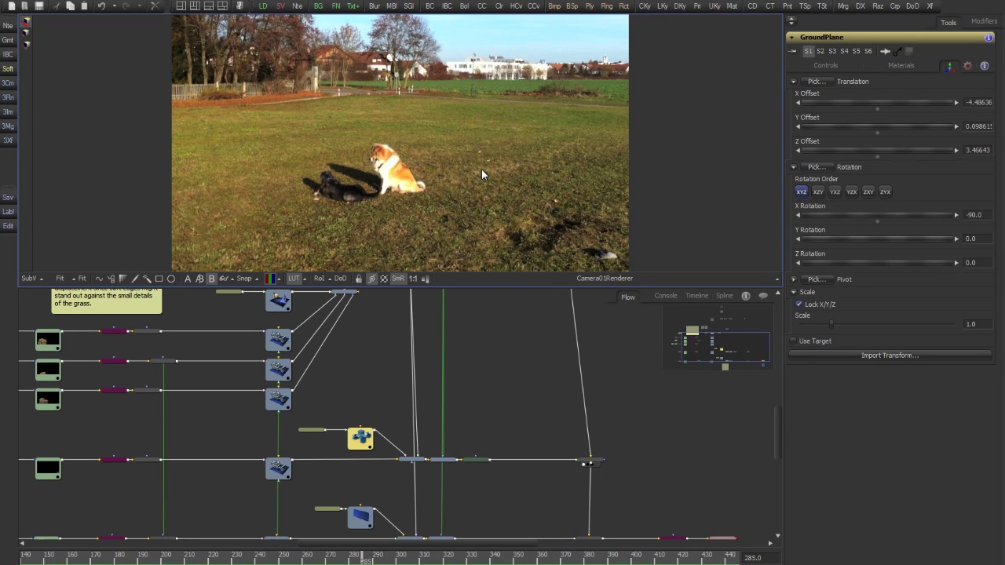
Step: View the patch merge's 3D scene through the tracked camera Camera01New
left_click(421, 461)
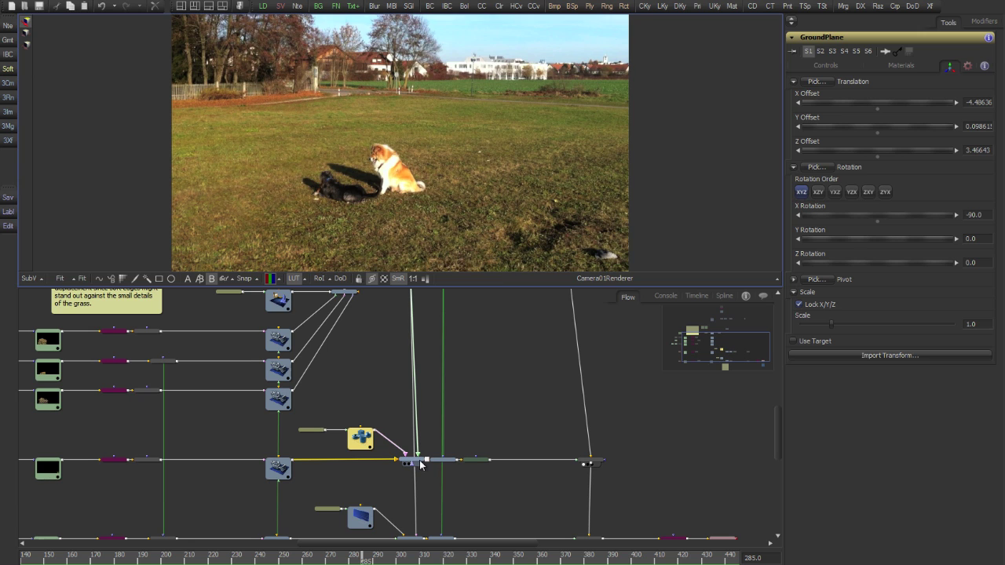
left_click_drag(421, 463, 414, 235)
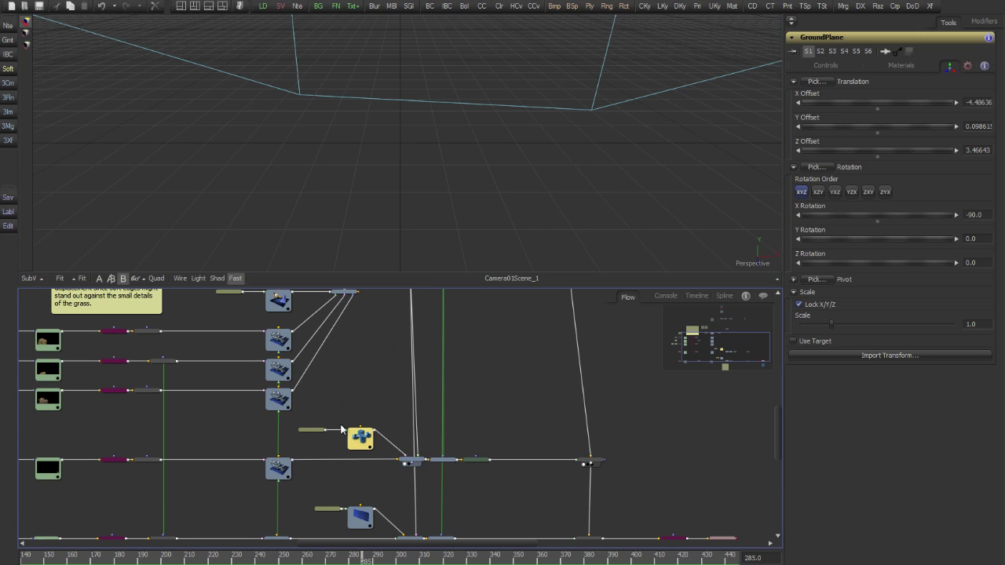
right_click(745, 262)
left_click(760, 269)
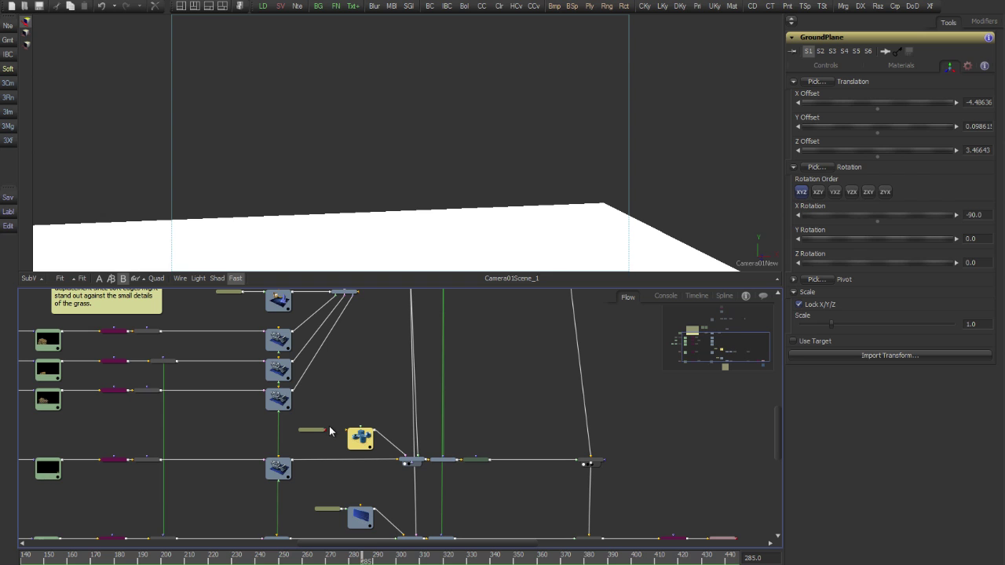
Step: Wire the grass loader into GroundPlane and view Merge_BottomRightPatch at frame 286
left_click_drag(324, 430, 357, 434)
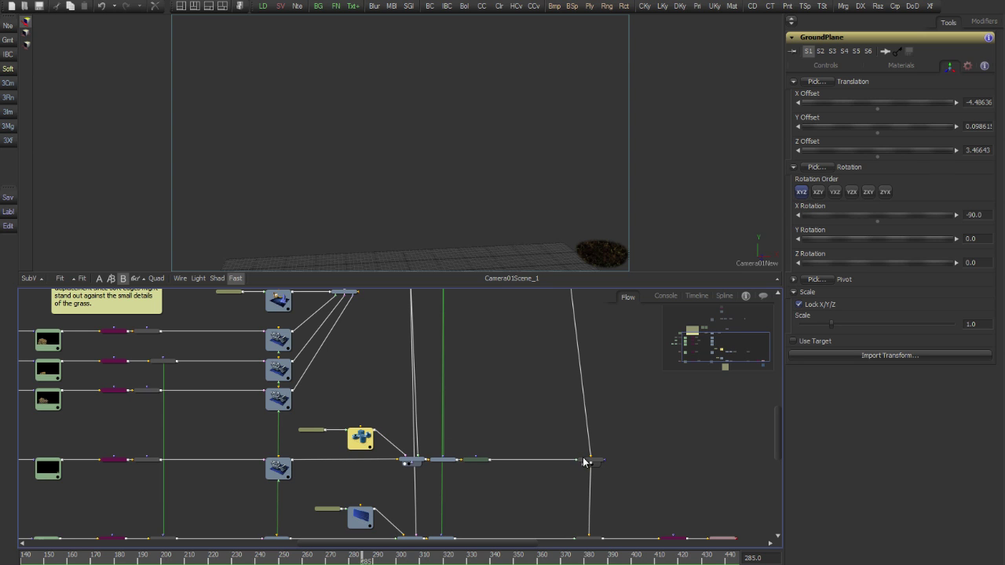
left_click_drag(583, 462, 547, 226)
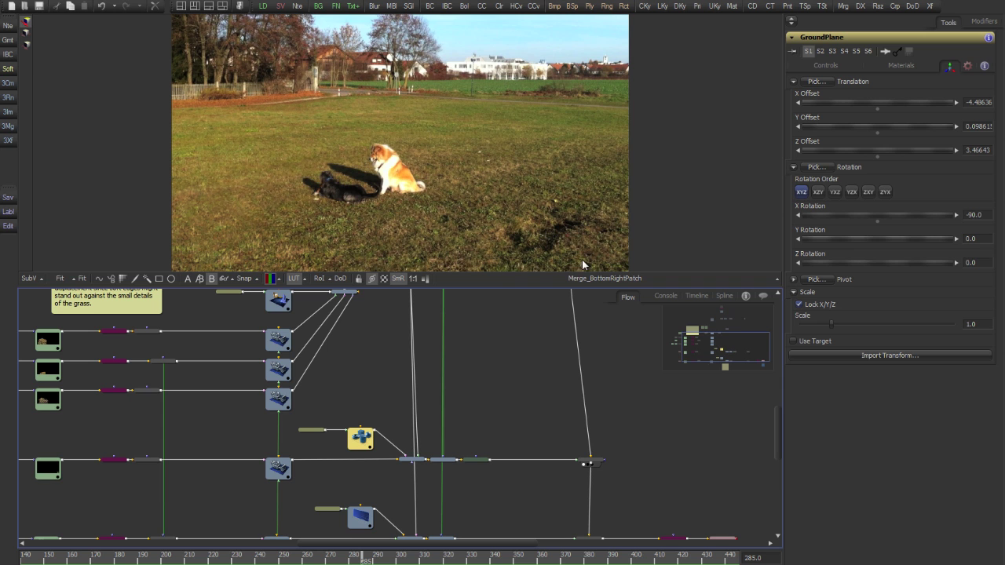
scroll(596, 247, "up", 3)
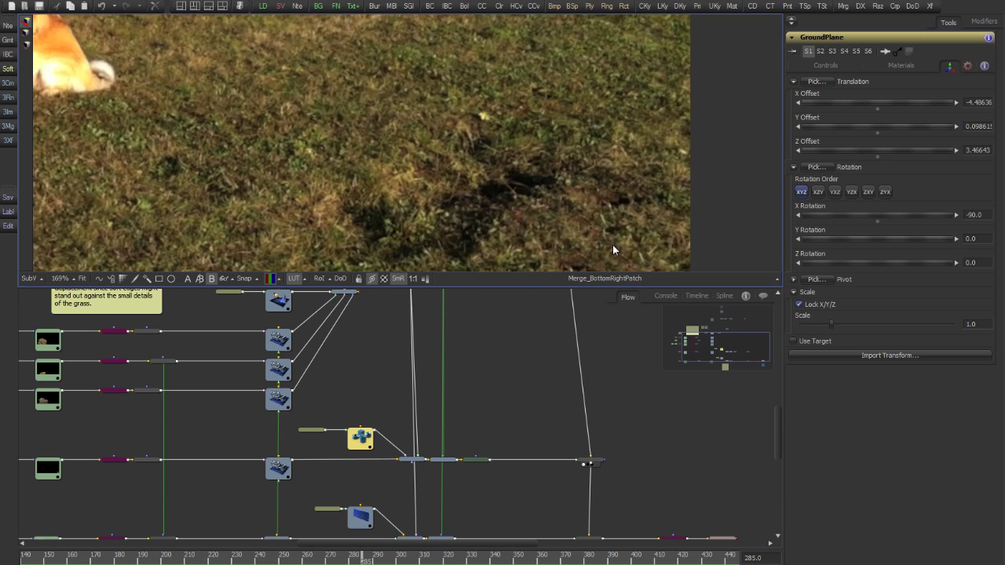
scroll(559, 171, "up", 2)
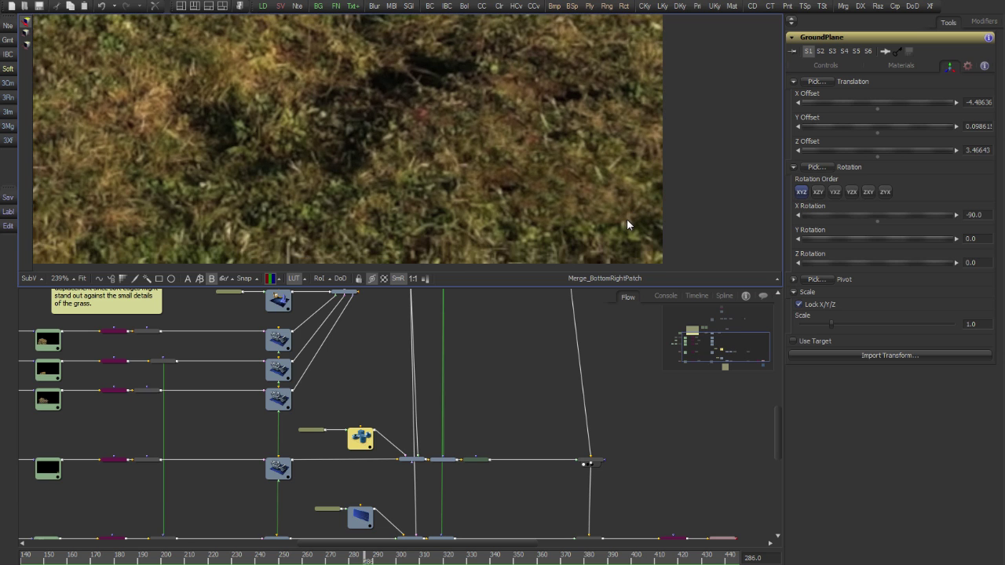
key("Left")
Step: Show Tweak_BottomRightPatch's animated Path1: Center in the viewer and check it across frames 286–287
left_click(480, 462)
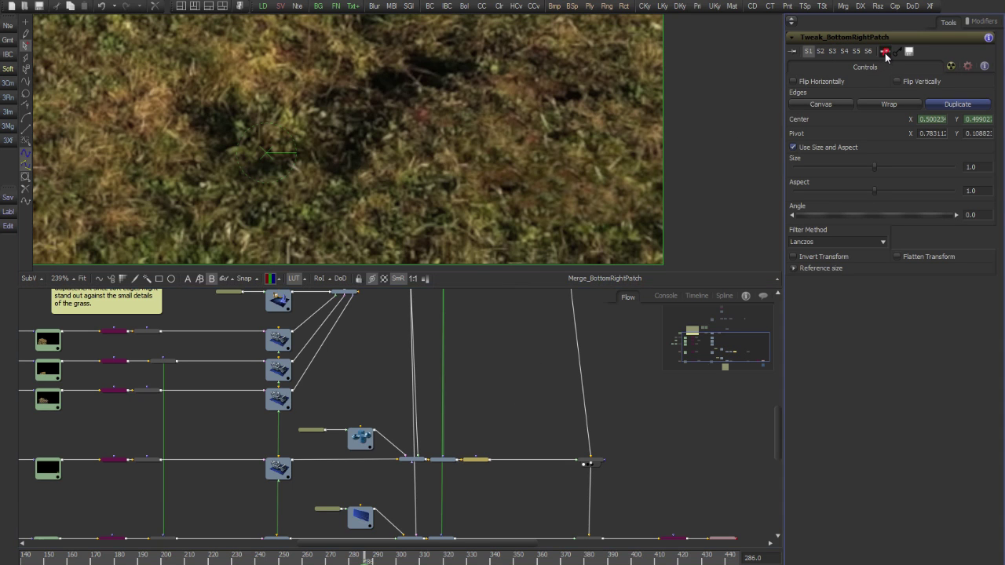
left_click(777, 279)
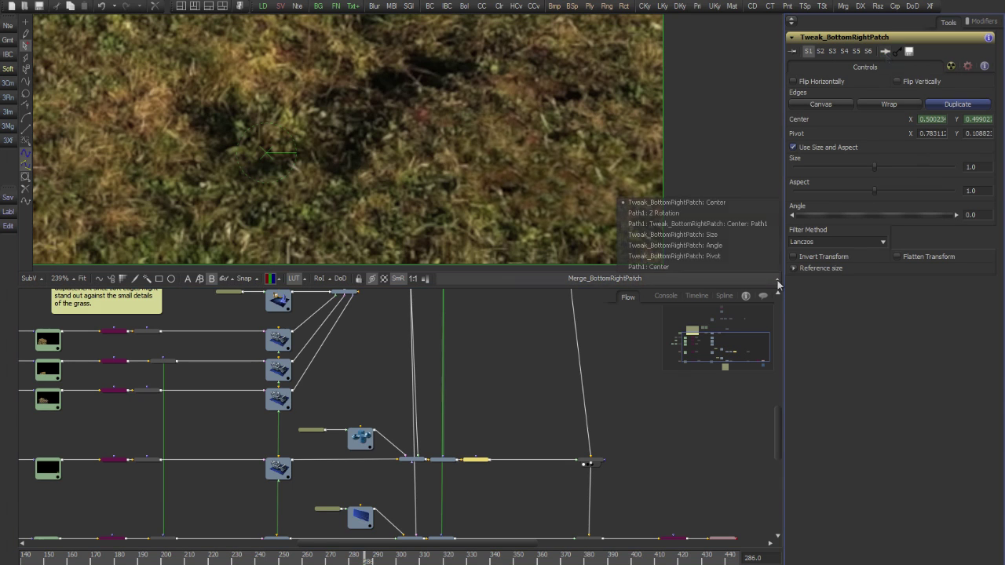
left_click(717, 267)
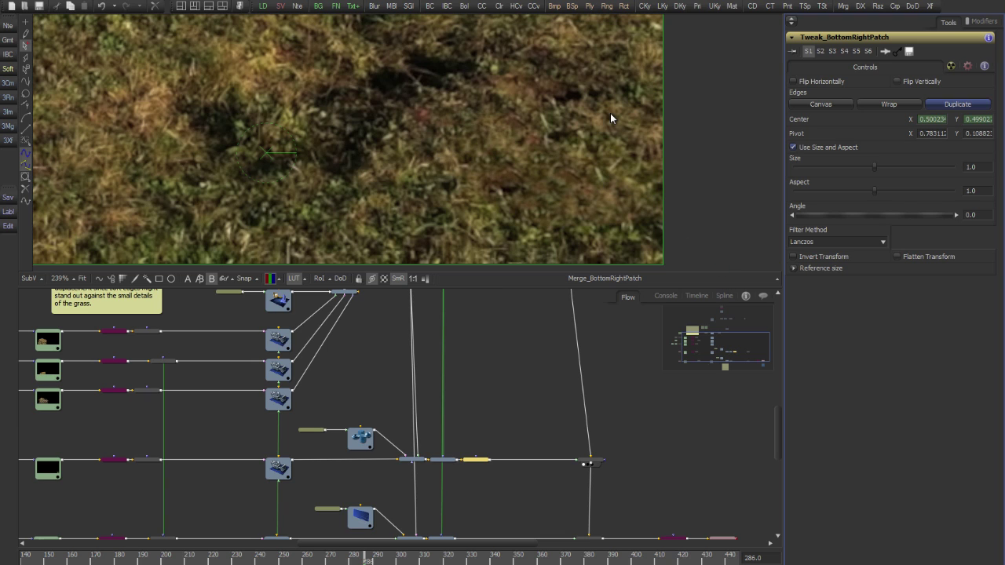
key("Right")
key("Right")
key("Right")
key("Right")
key("Right")
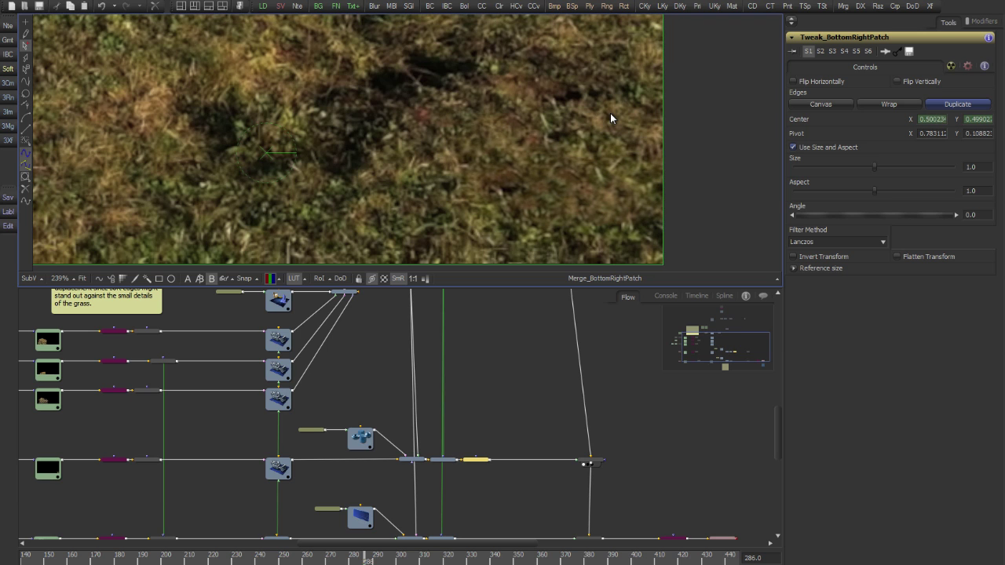
key("Right")
key("Left")
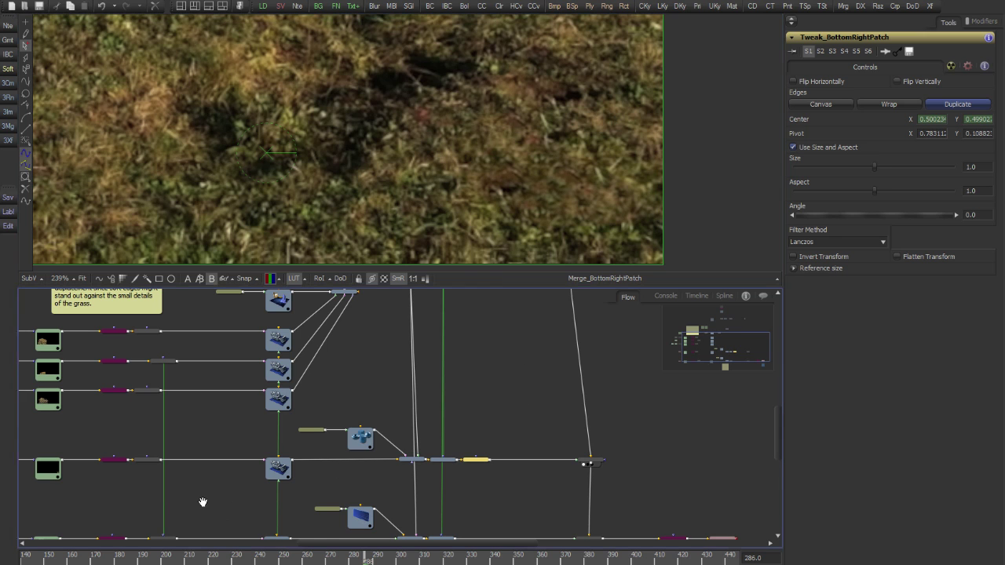
Step: Centre the dog's-head branch, fit the frame, and scrub back to frame 184, collapsing Tweak_BottomRightPatch settings
left_click_drag(202, 500, 408, 416)
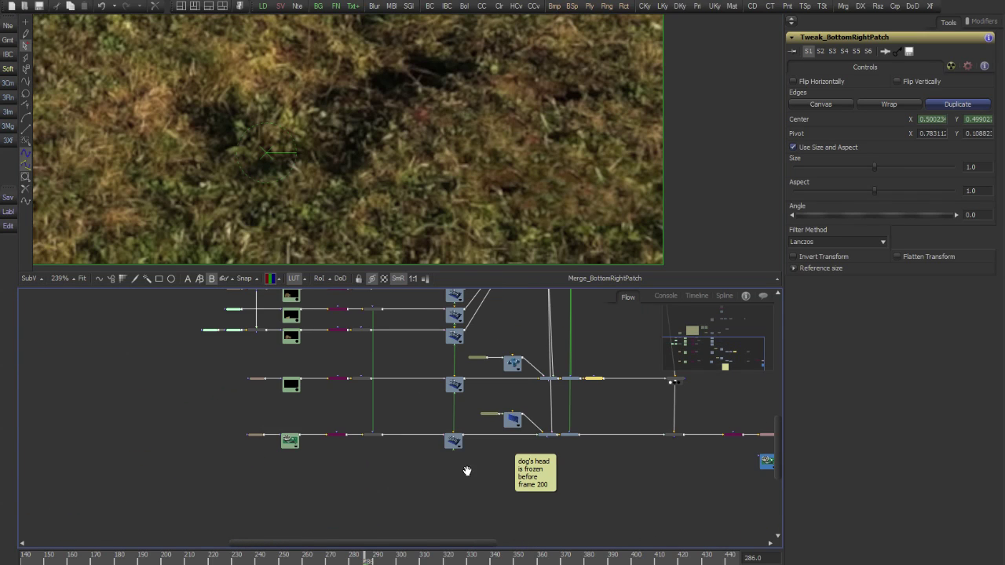
left_click_drag(467, 469, 403, 480)
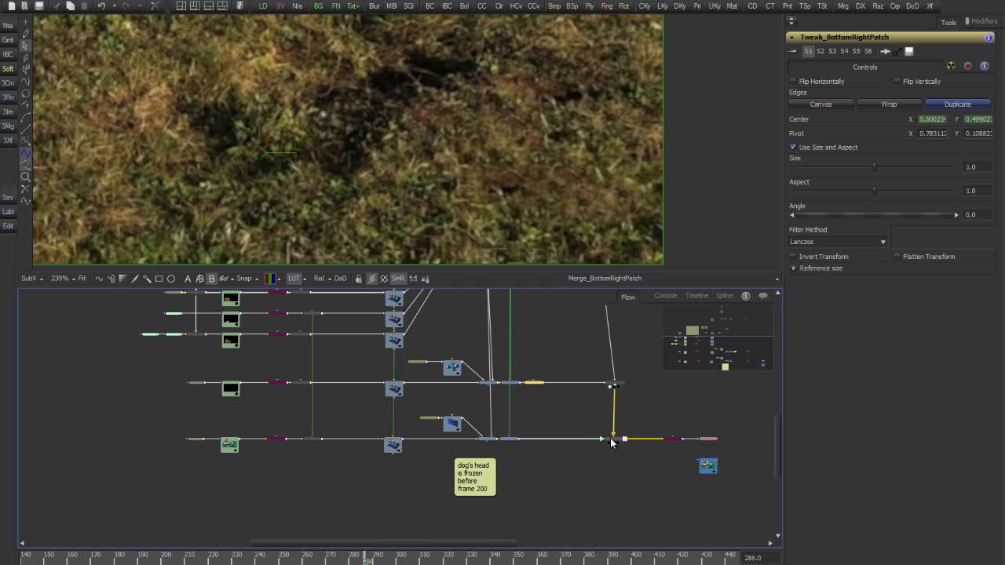
key("ctrl+f")
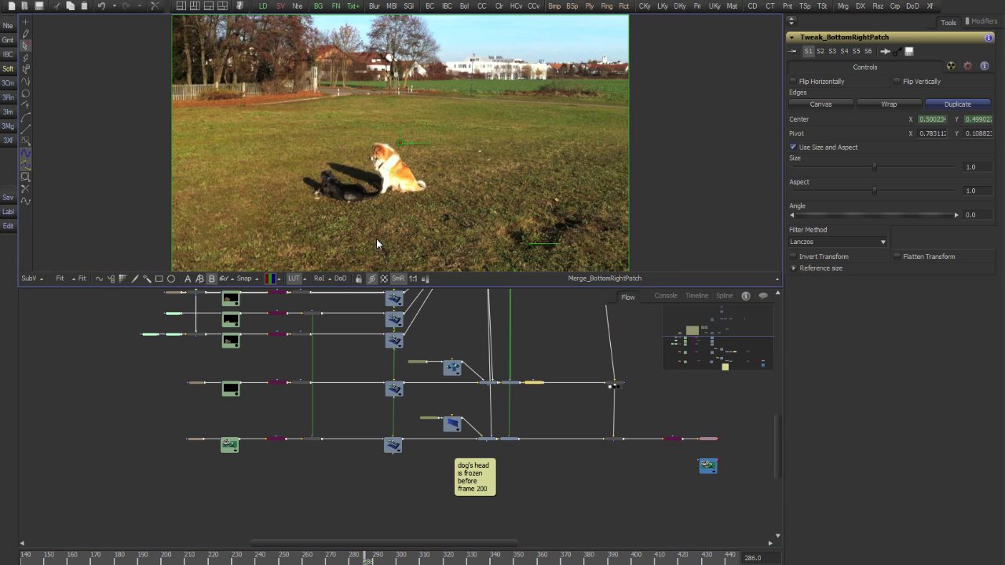
left_click(92, 558)
left_click_drag(92, 558, 137, 559)
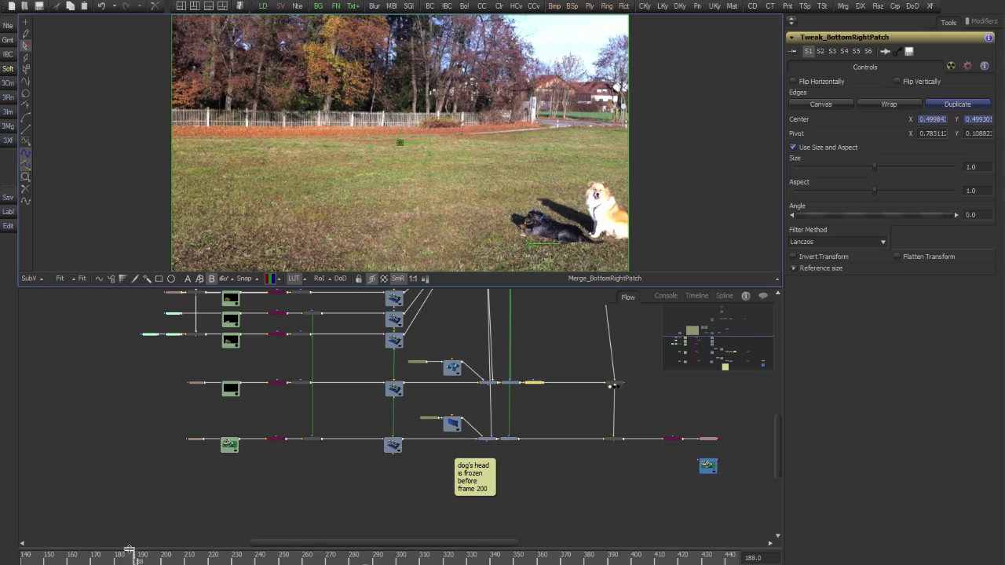
left_click(797, 37)
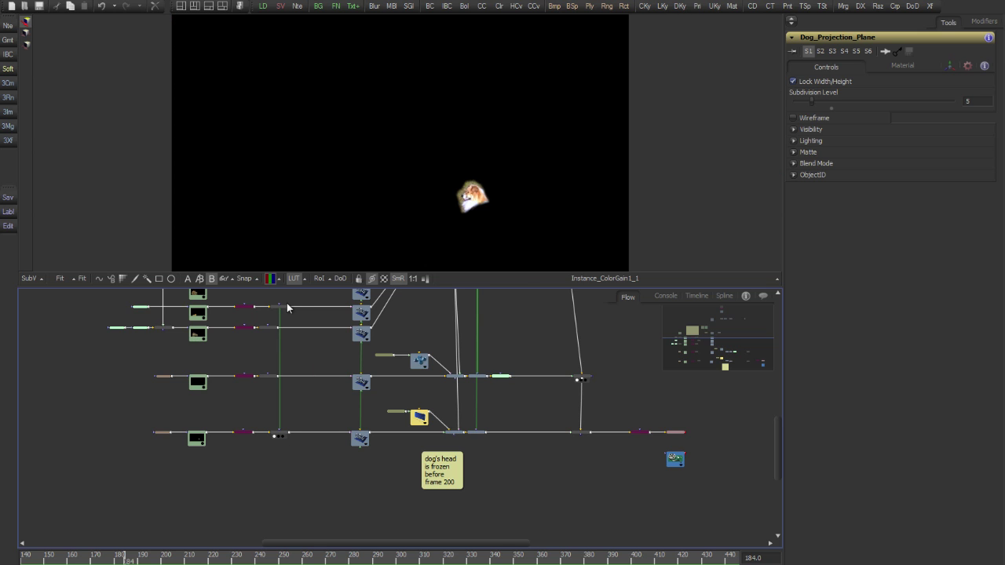
Step: View Merge3D2 and load Override3D1's controls, set to Do Visible with Visible off
key("1")
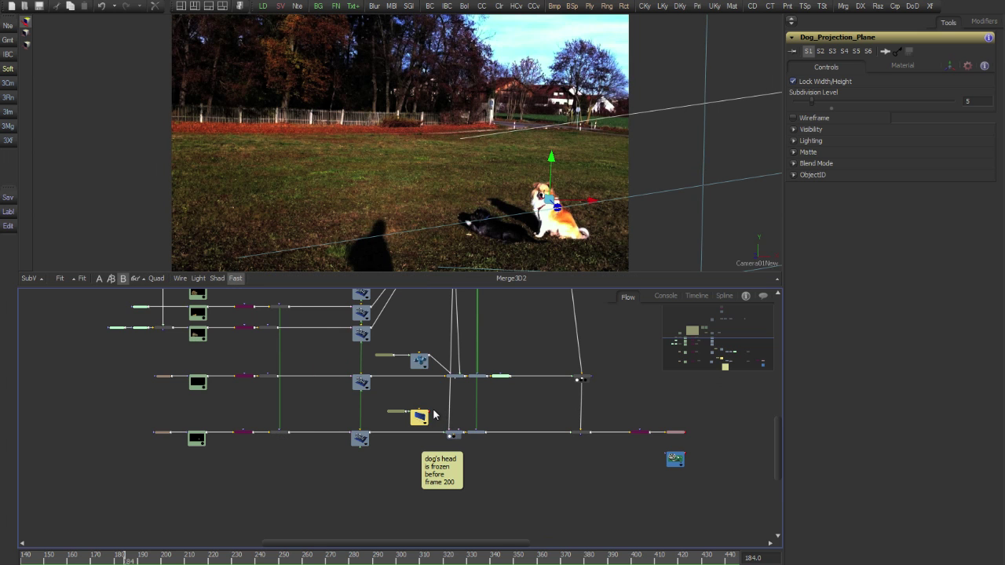
left_click(455, 433)
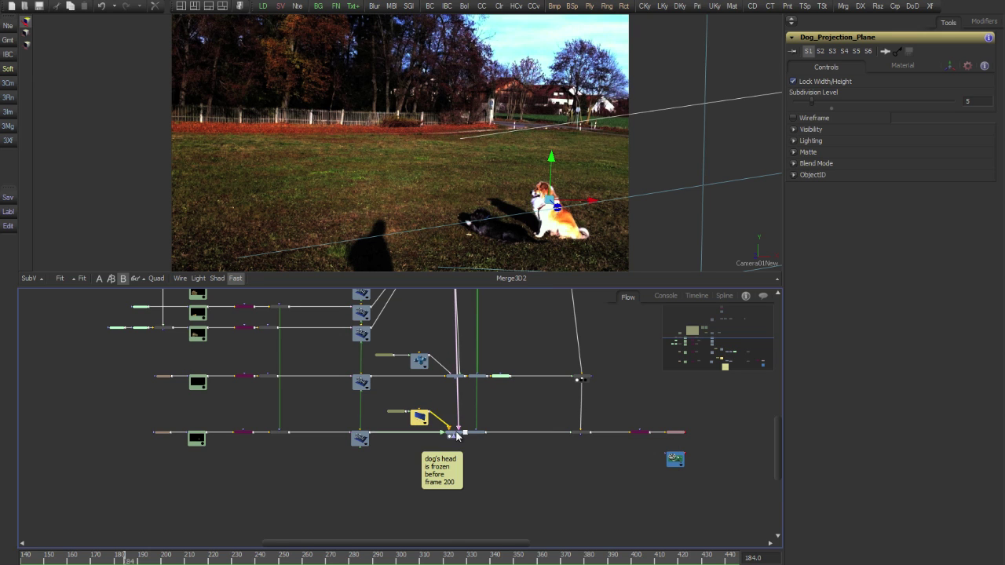
scroll(467, 409, "up", 2)
left_click(447, 311)
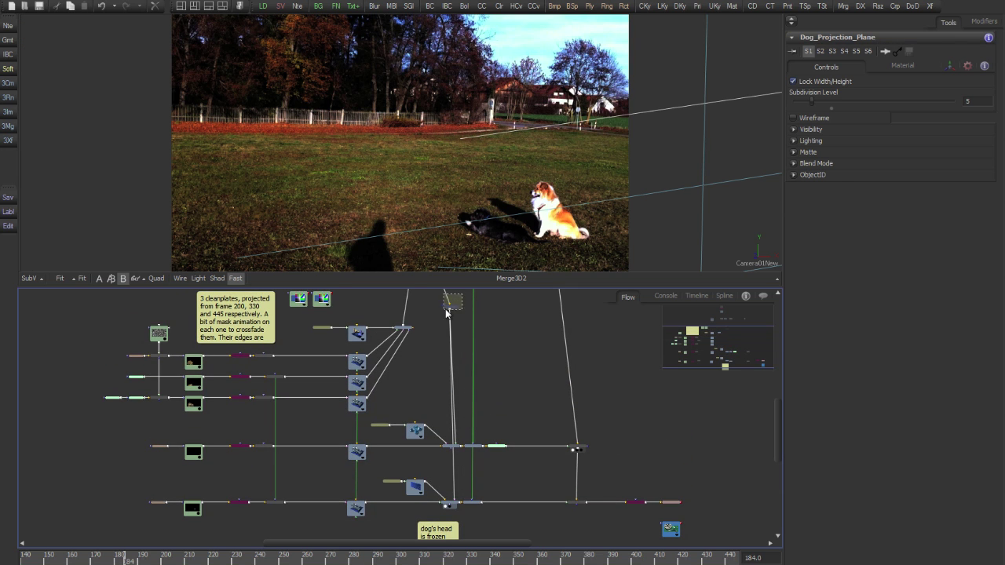
left_click(447, 311)
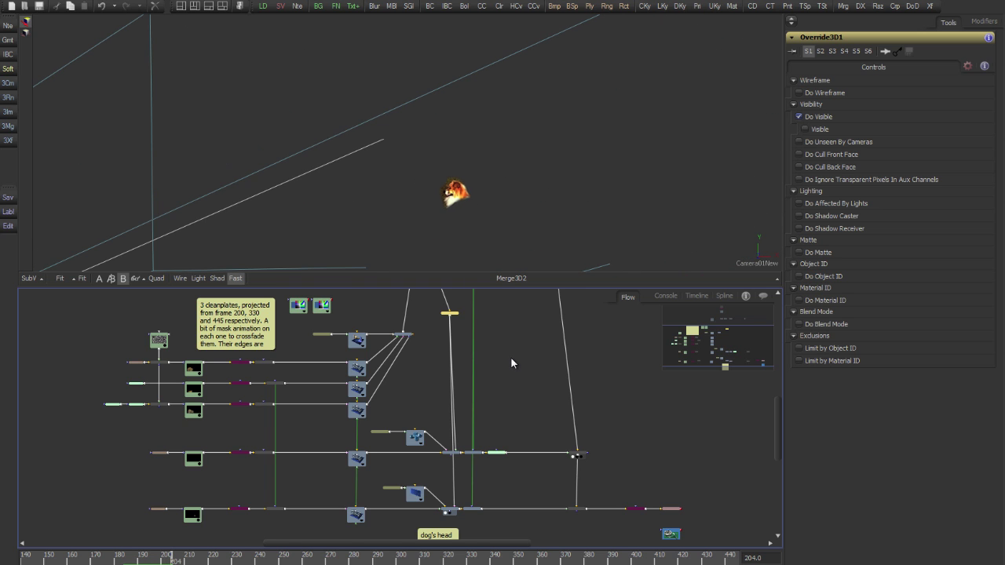
Step: View the Merge_DogHeadPatch composite at frame 178 and box-select the node to load its settings
left_click_drag(632, 453, 595, 371)
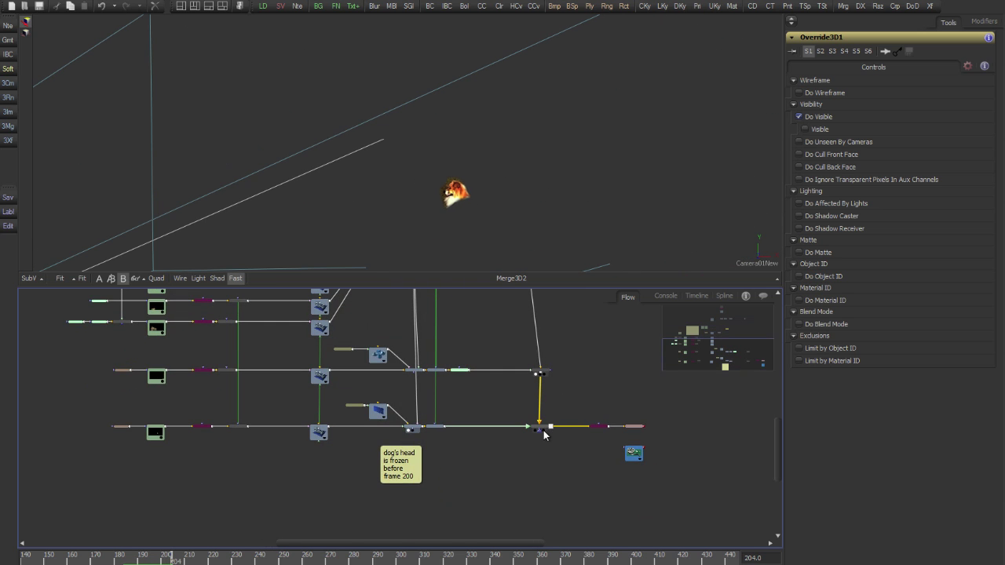
key("1")
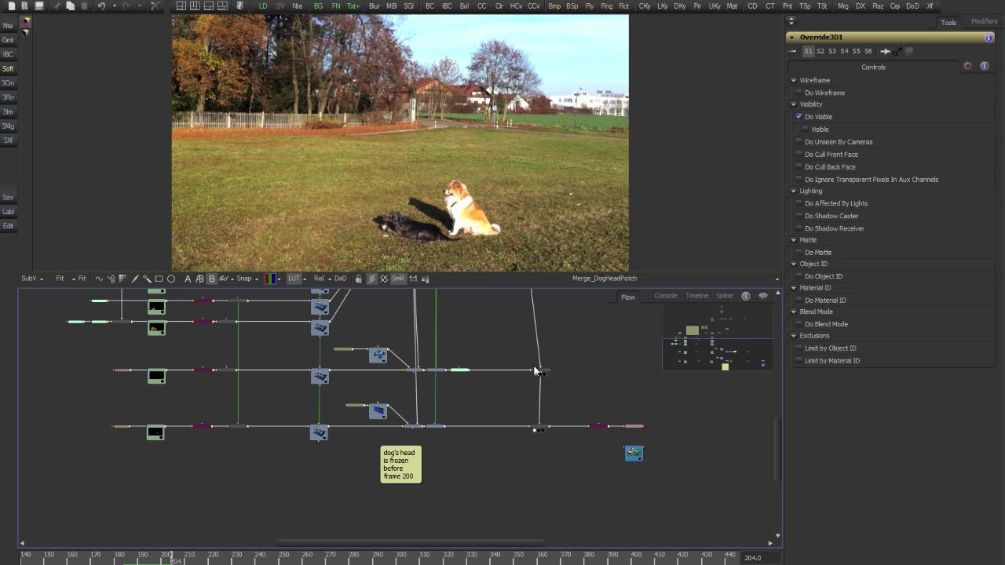
left_click_drag(165, 558, 116, 559)
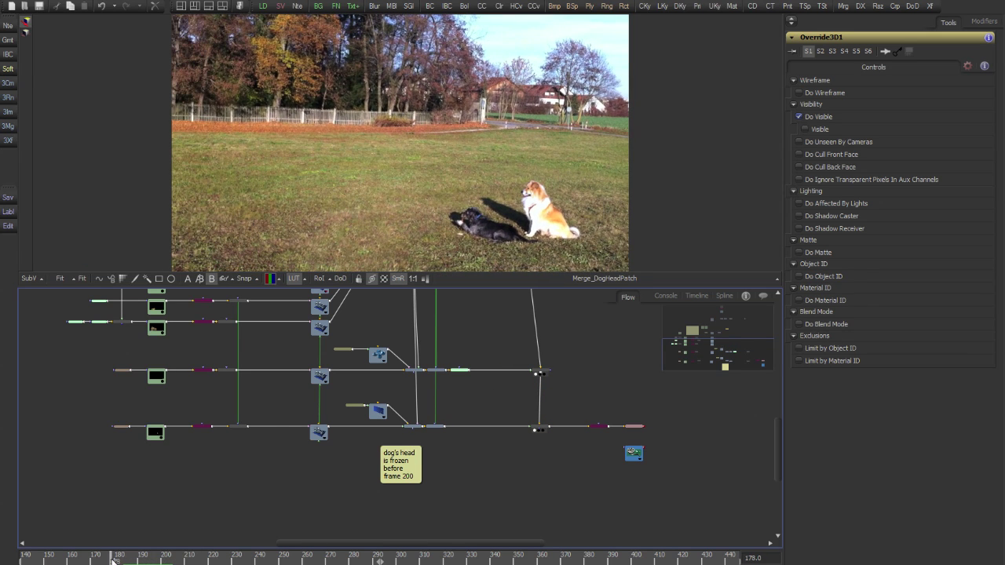
left_click_drag(507, 413, 561, 451)
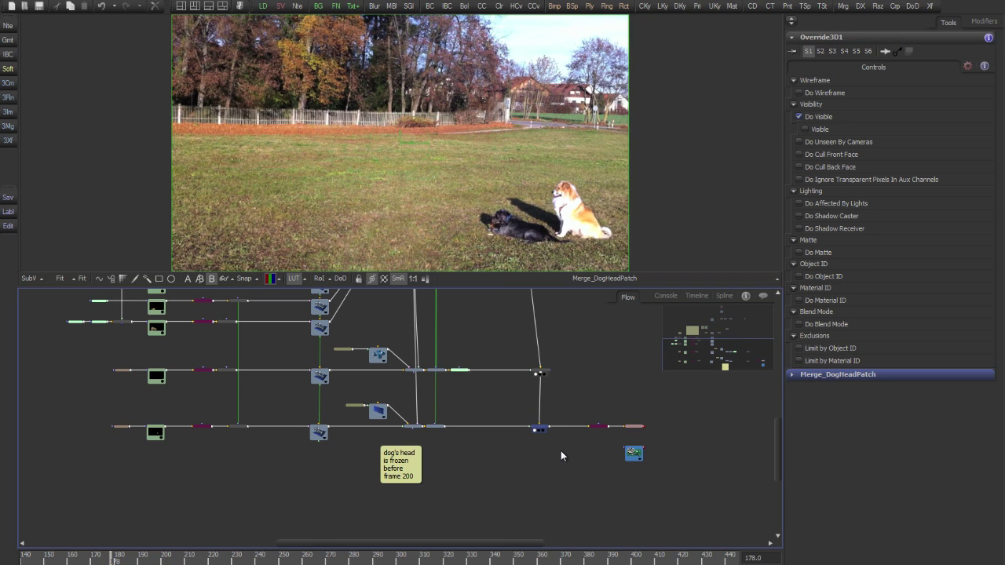